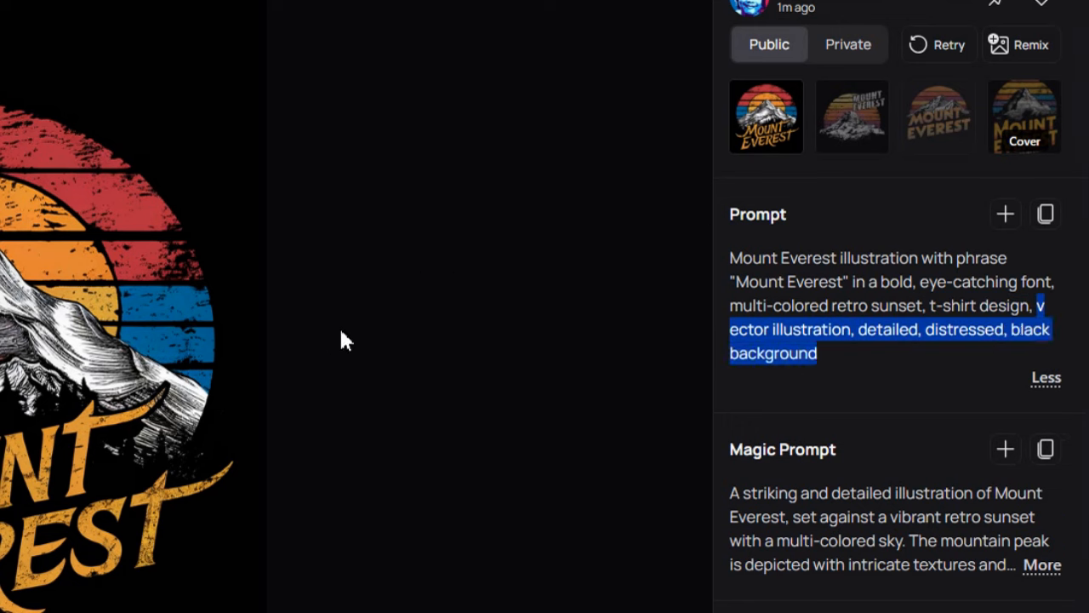
- Look through the four Mount Everest design variations and download the first one, with the red and blue striped sunset
{"action": "left_click", "coordinate": [927, 285]}
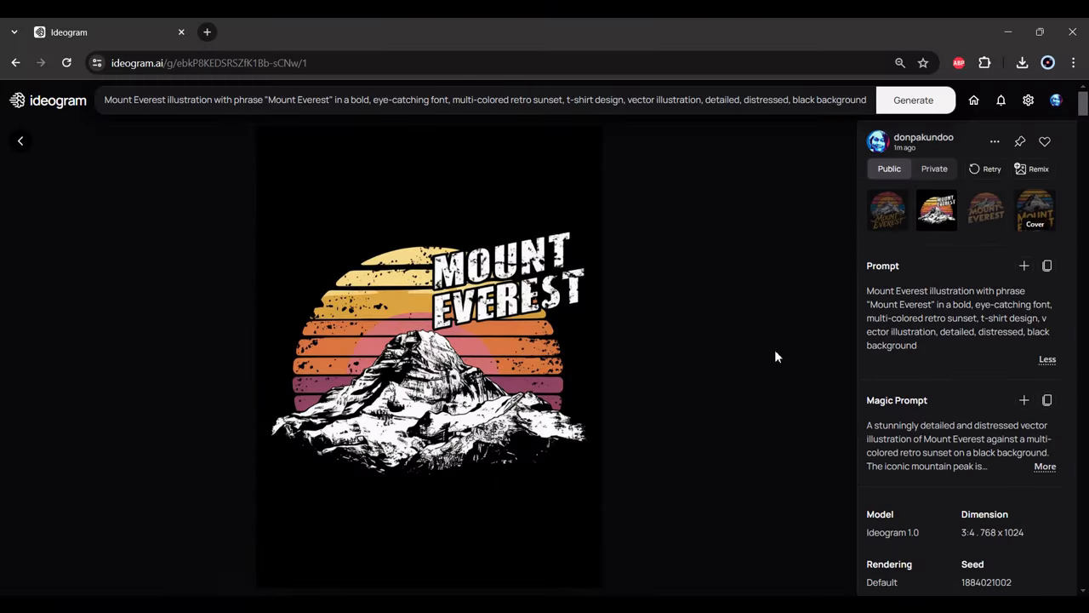
{"action": "key", "text": "Right"}
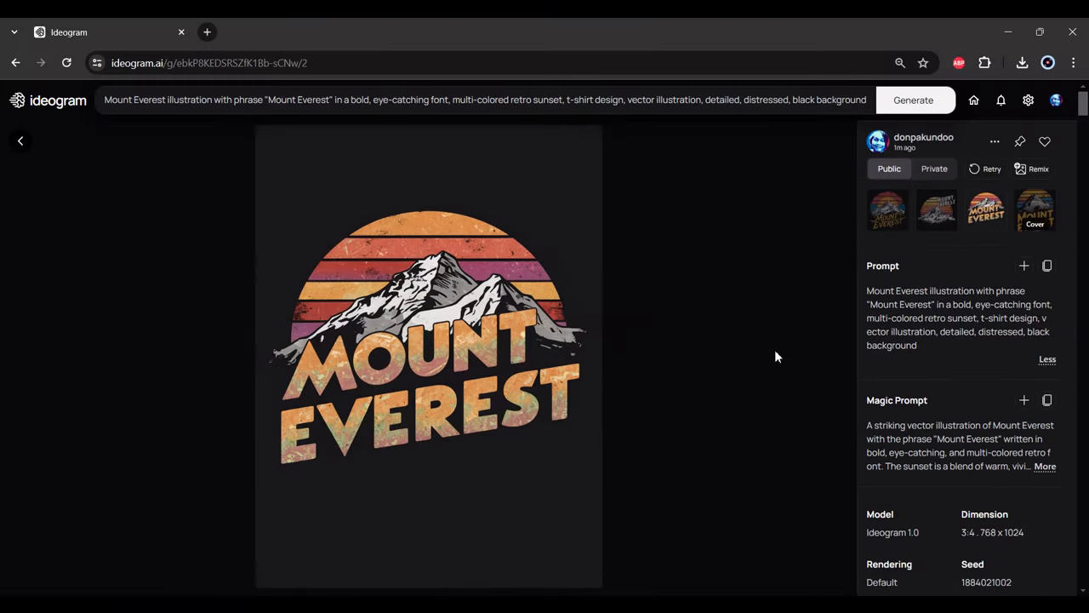
{"action": "key", "text": "Right"}
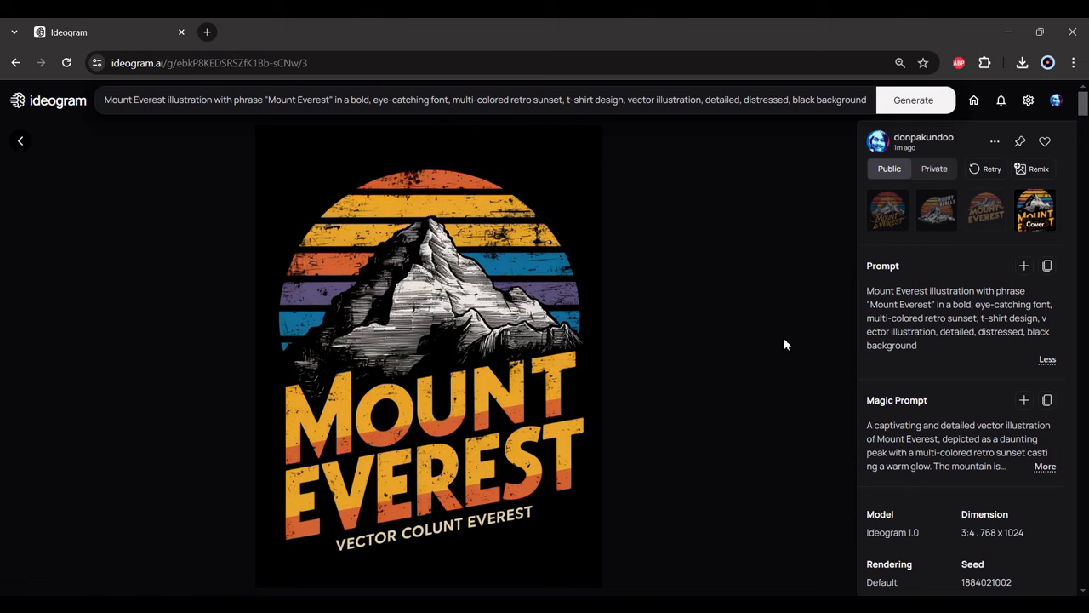
{"action": "key", "text": "Left"}
{"action": "key", "text": "Left"}
{"action": "key", "text": "Left"}
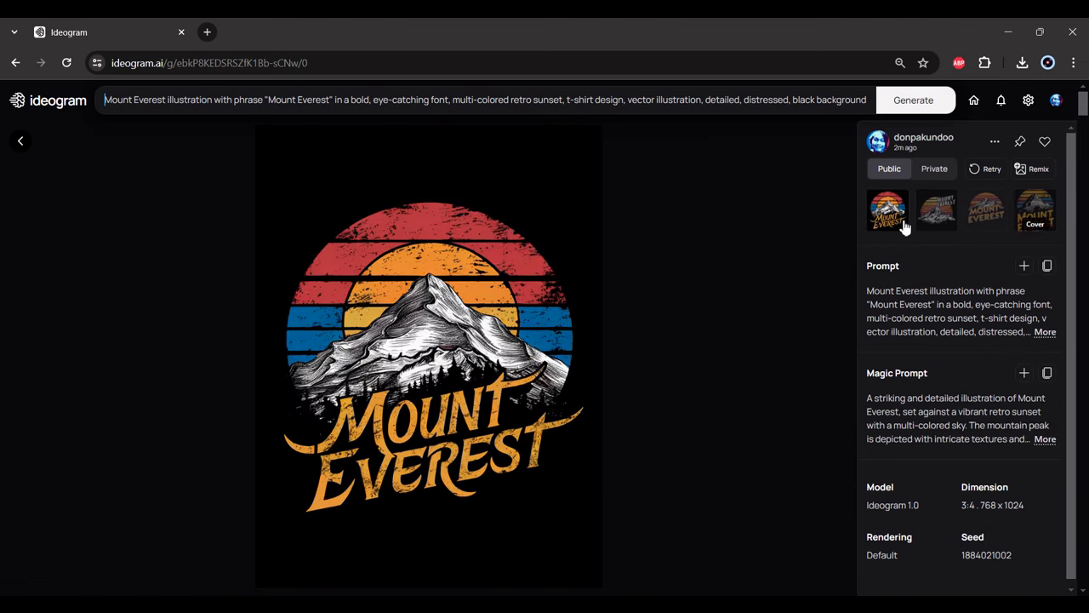
{"action": "left_click", "coordinate": [994, 142]}
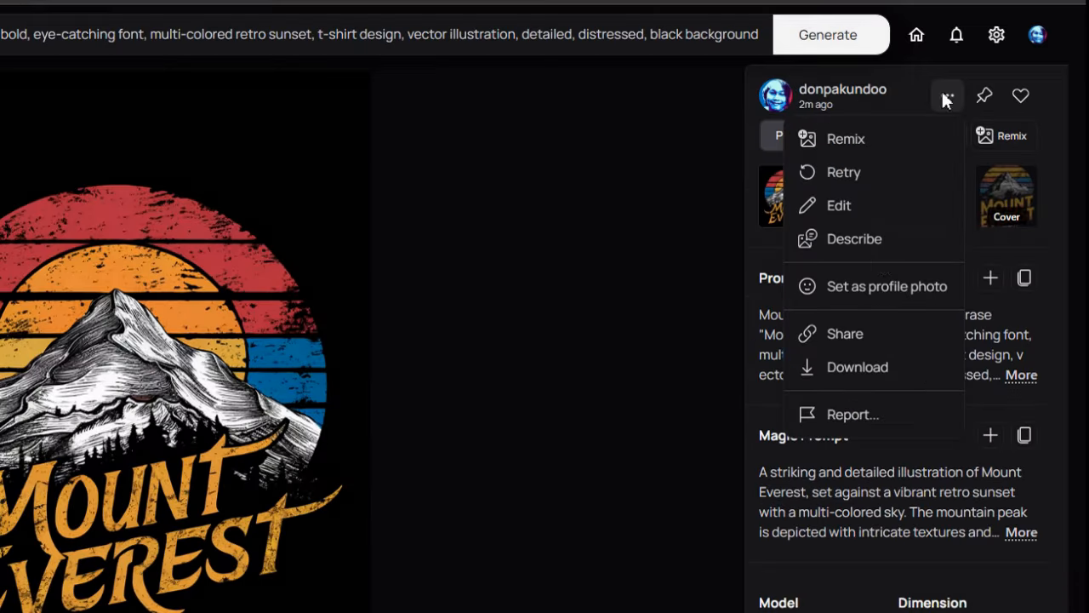
{"action": "left_click", "coordinate": [850, 370]}
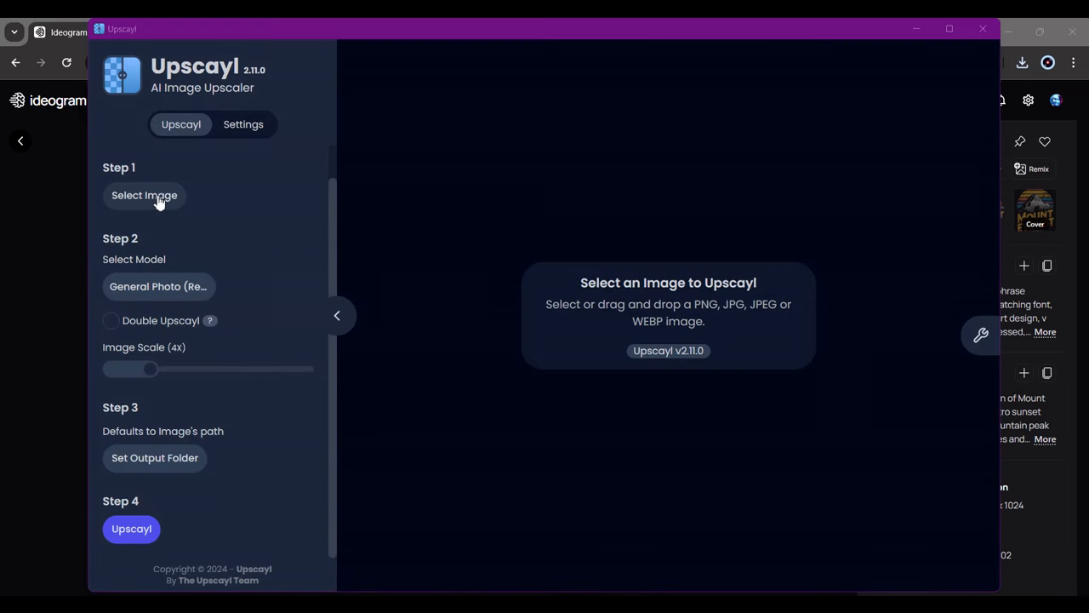
- In Upscayl, load the downloaded Mount Everest image, upscale it at 4X and compare the result with the original
{"action": "left_click", "coordinate": [157, 201]}
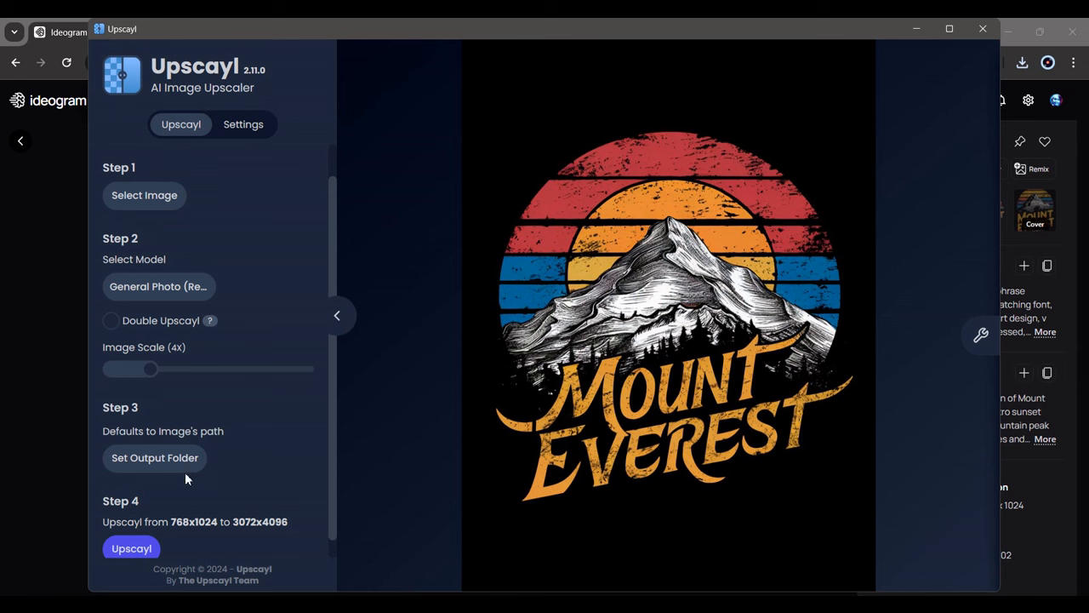
{"action": "scroll", "coordinate": [184, 472], "scroll_direction": "down", "scroll_amount": 1}
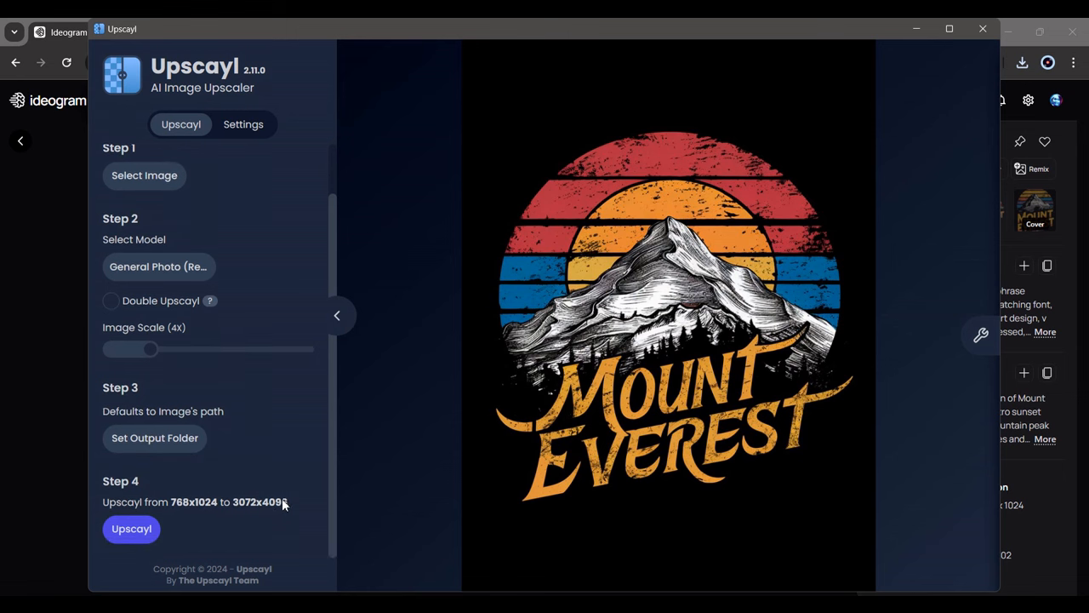
{"action": "left_click", "coordinate": [124, 534]}
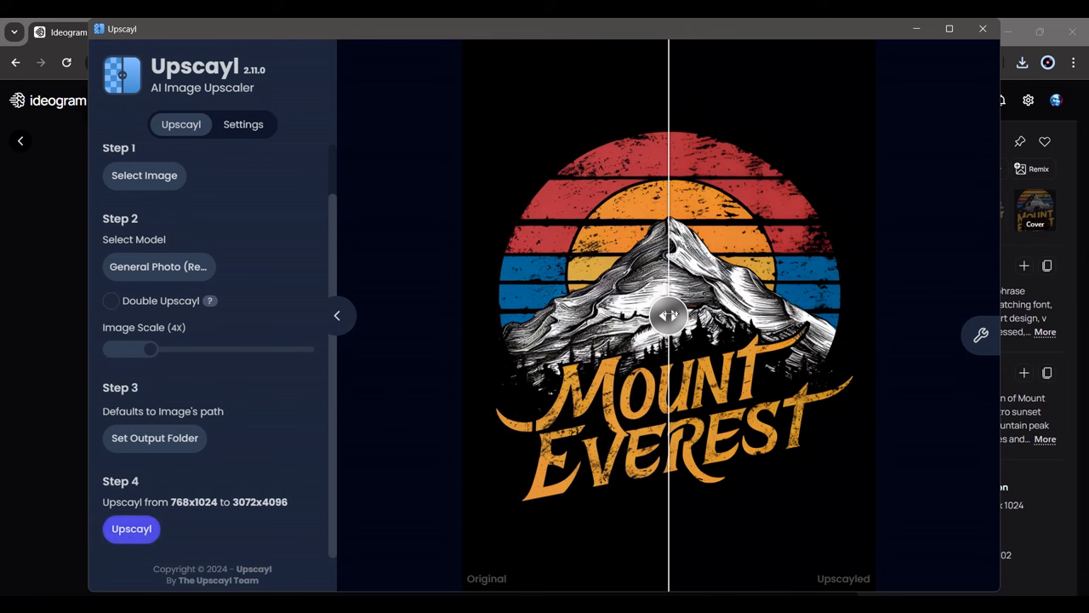
{"action": "left_click_drag", "start_coordinate": [670, 316], "coordinate": [496, 336]}
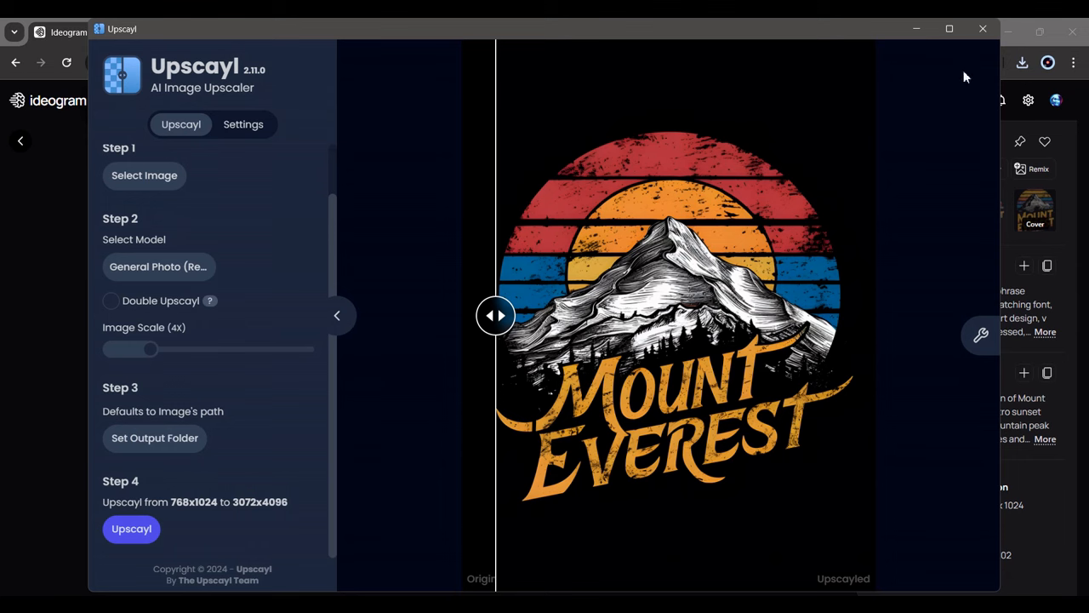
{"action": "left_click", "coordinate": [982, 31]}
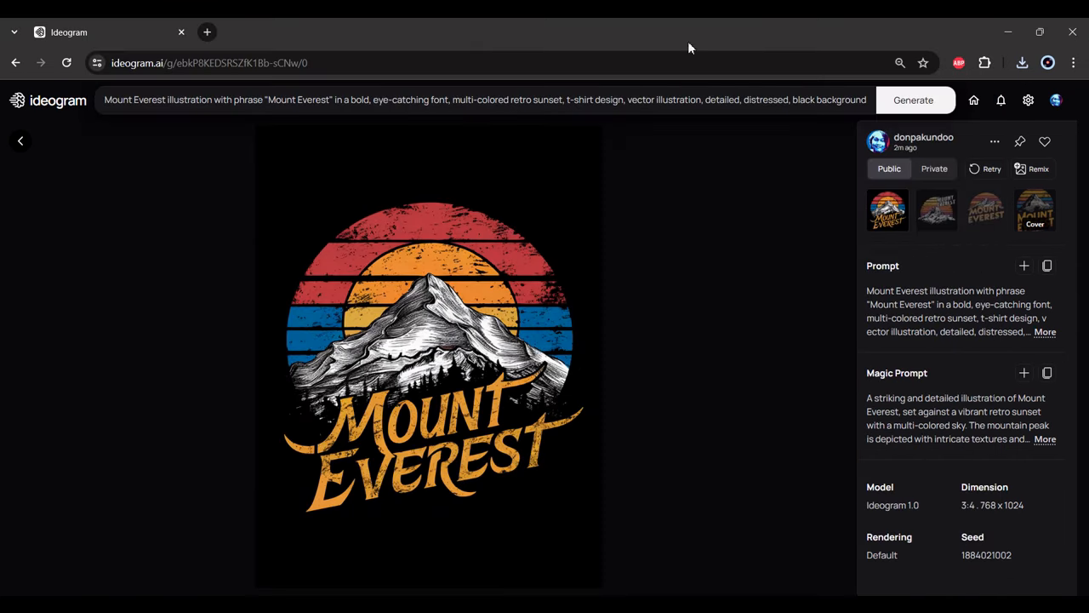
- Open a Recraft project in a new browser tab and place the Mount Everest image on its canvas
{"action": "left_click", "coordinate": [207, 33]}
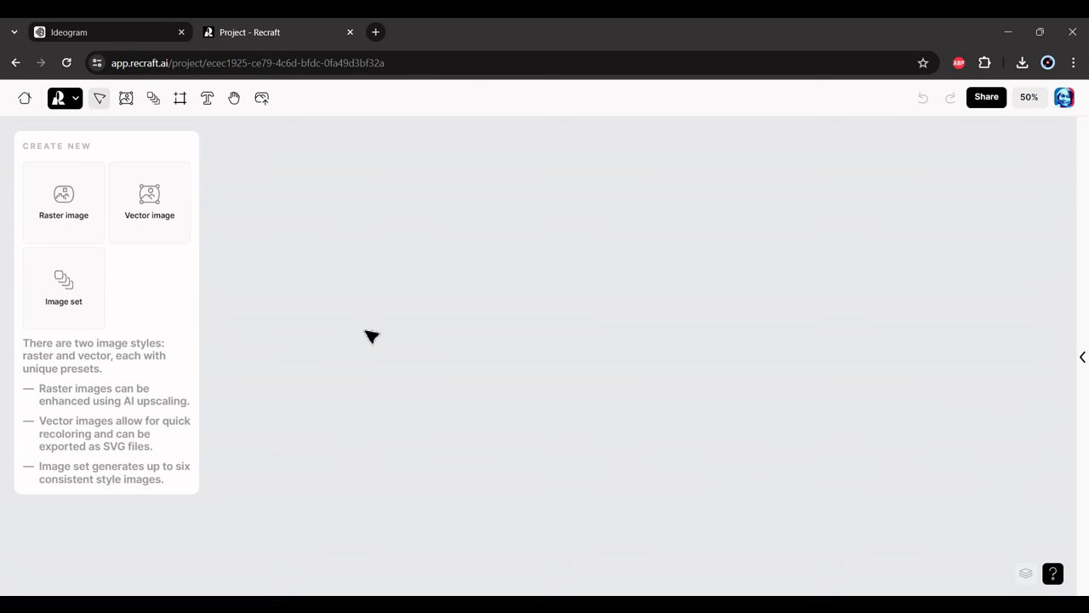
{"action": "key", "text": "ctrl+v"}
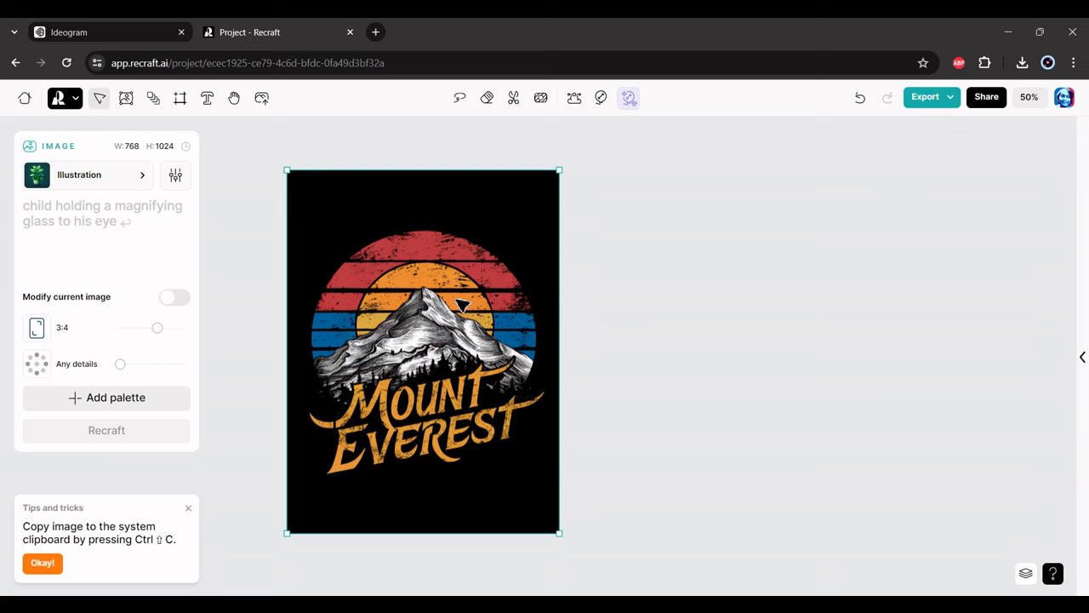
{"action": "scroll", "coordinate": [459, 305], "scroll_direction": "up", "scroll_amount": 3}
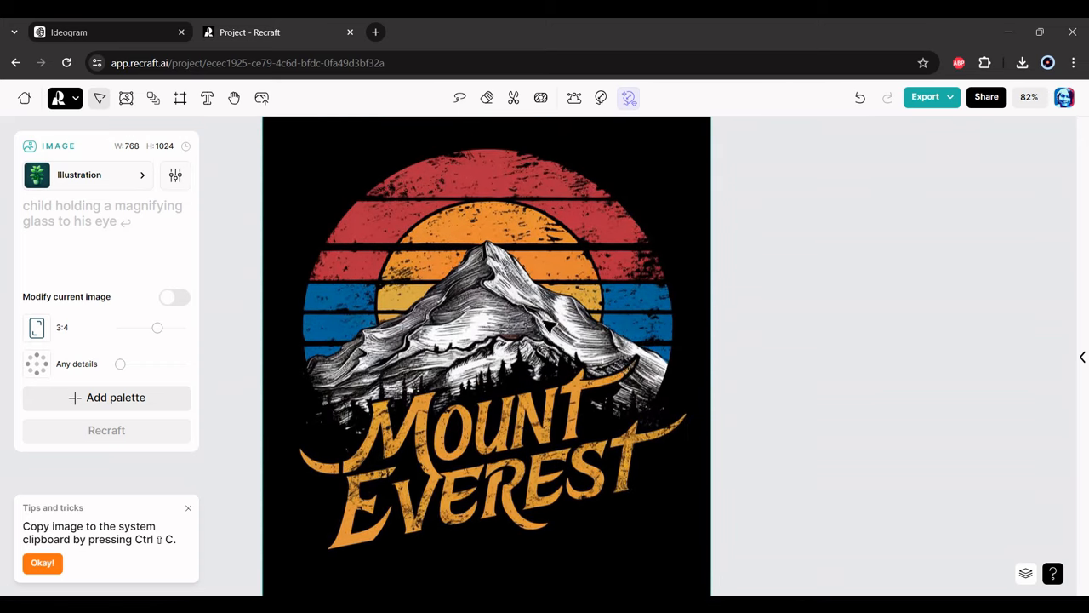
- Vectorize the Mount Everest image with its colors limited to 6 and export it as SVG
{"action": "left_click", "coordinate": [576, 99]}
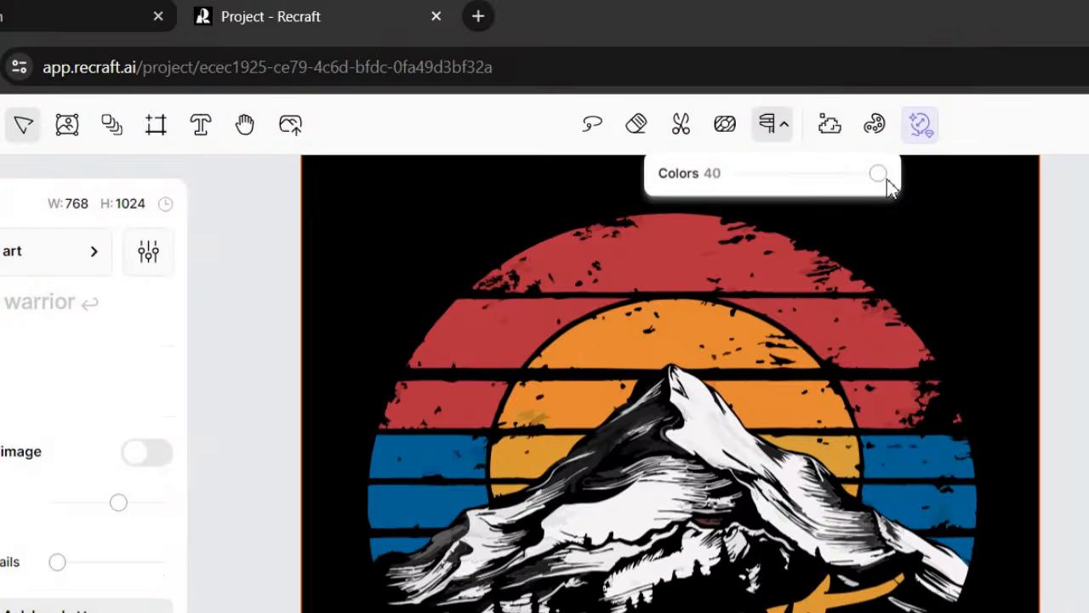
{"action": "left_click_drag", "start_coordinate": [884, 181], "coordinate": [767, 175]}
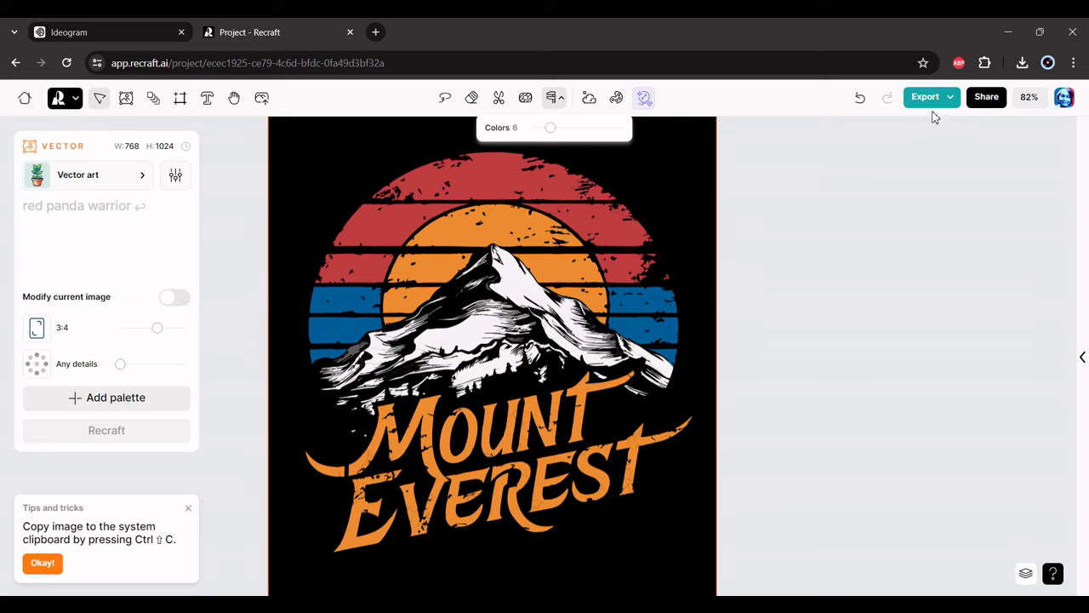
{"action": "left_click", "coordinate": [950, 99]}
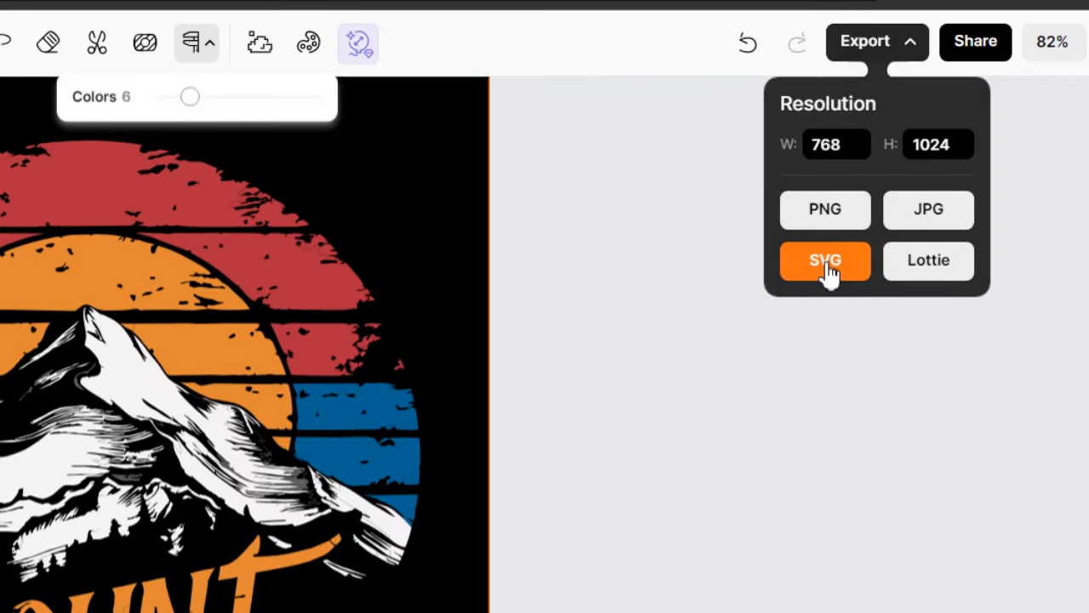
{"action": "left_click", "coordinate": [903, 221]}
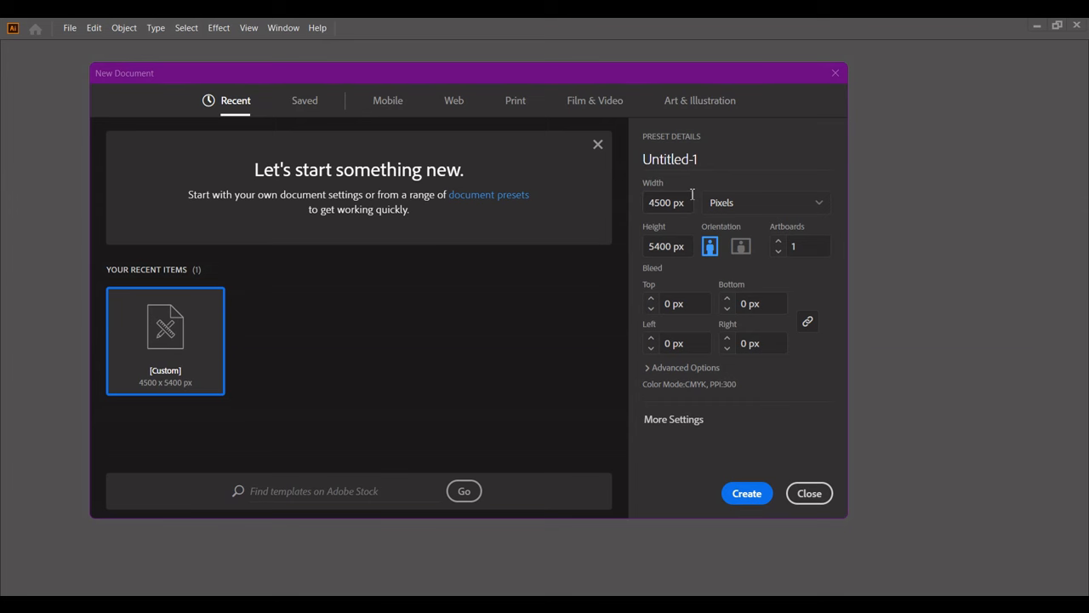
- In Illustrator, create a new portrait document 4500 px wide and 5400 px high
{"action": "left_click", "coordinate": [692, 194]}
{"action": "key", "text": "Tab"}
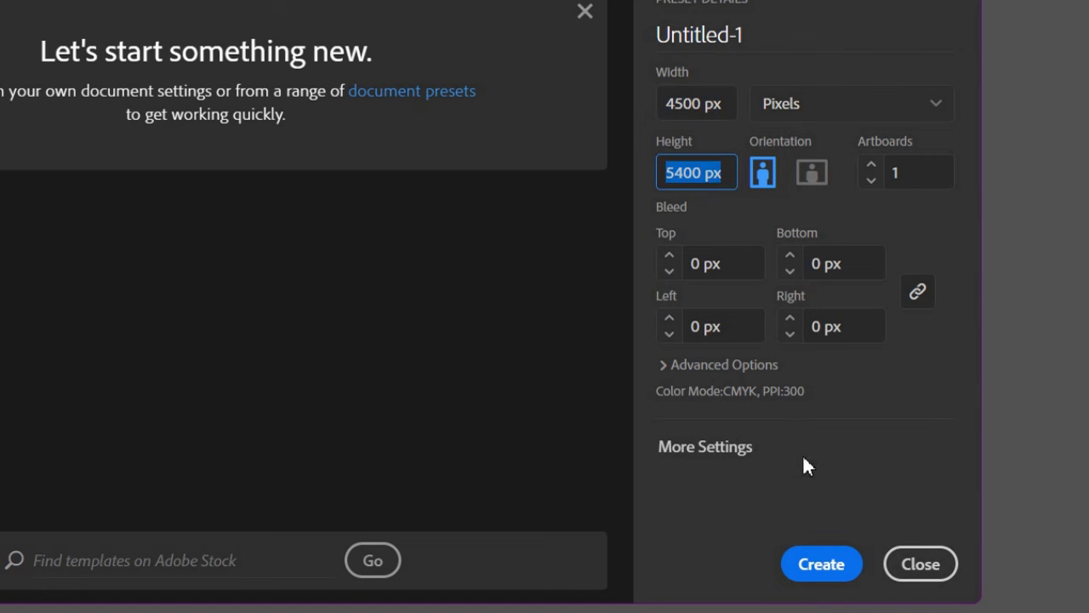
{"action": "left_click", "coordinate": [821, 563]}
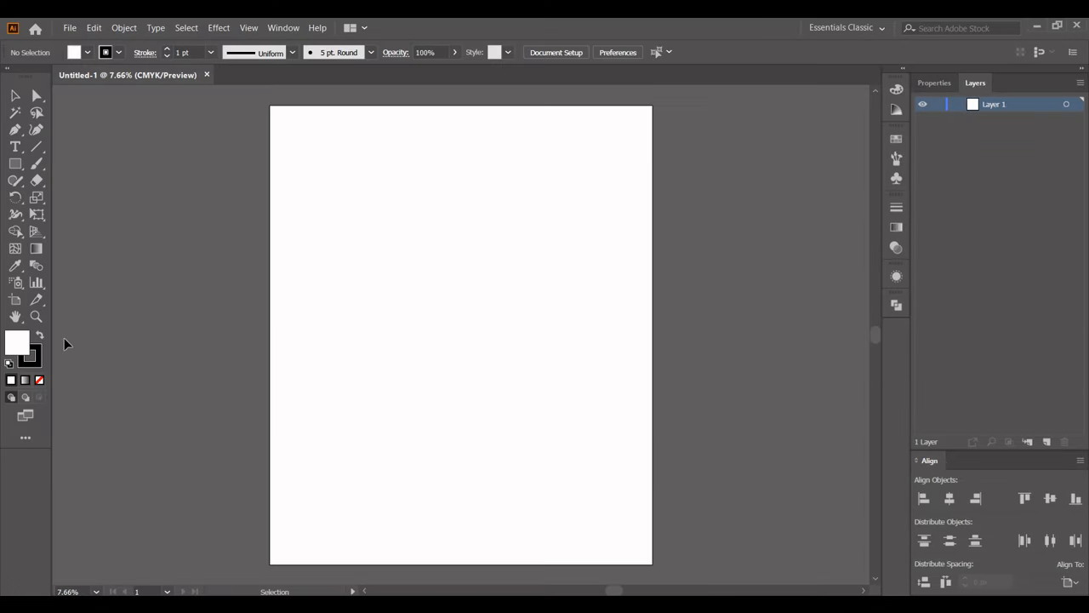
- Cover the whole artboard with a black-filled rectangle without a stroke and lock it in Layer 1
{"action": "left_click", "coordinate": [41, 337]}
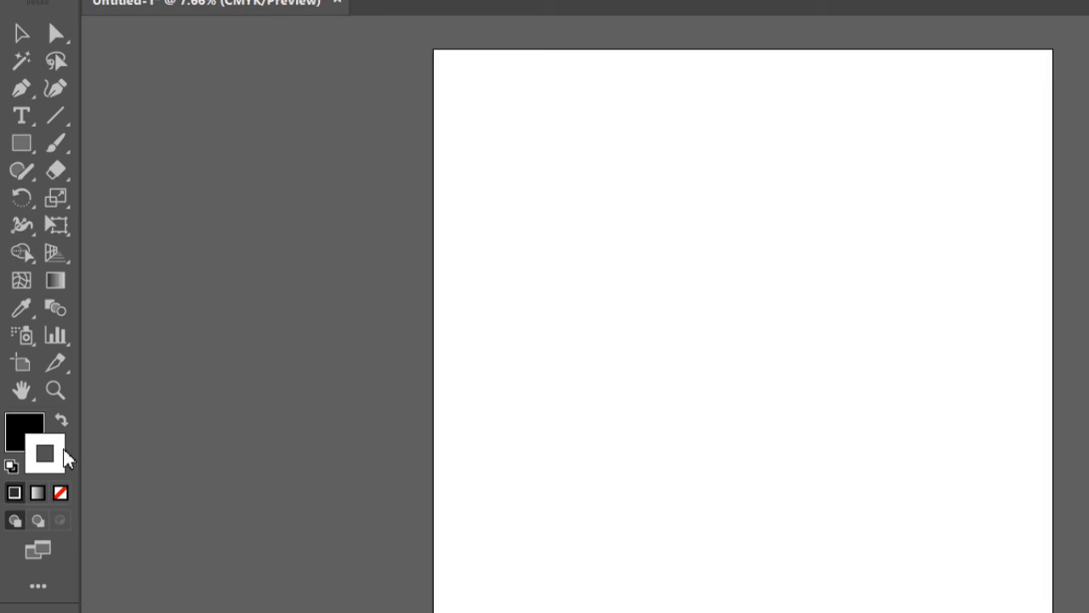
{"action": "left_click", "coordinate": [60, 494]}
{"action": "left_click", "coordinate": [21, 143]}
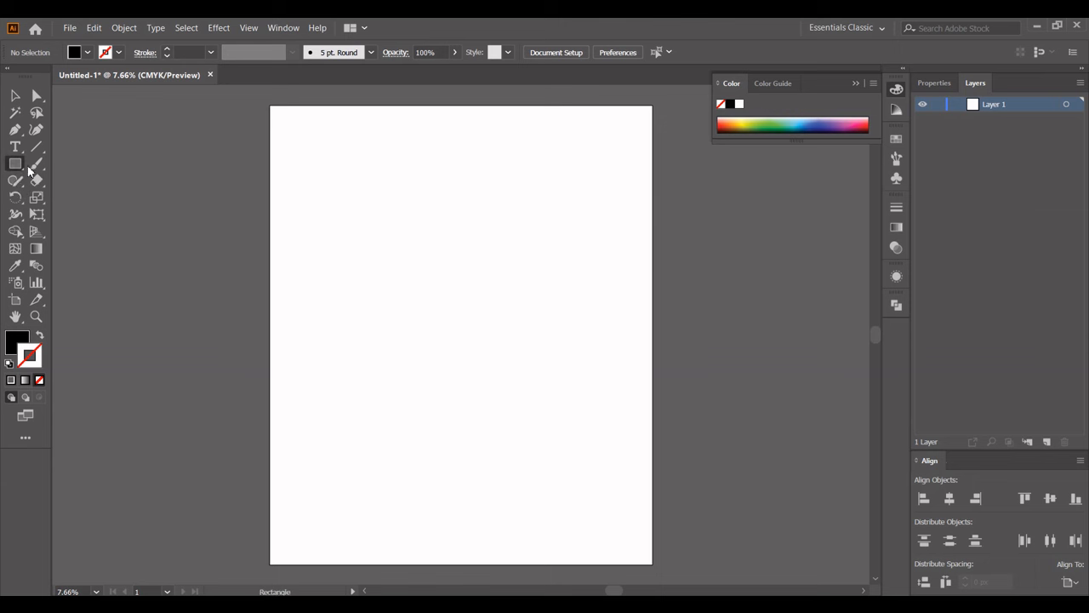
{"action": "left_click_drag", "start_coordinate": [269, 104], "coordinate": [652, 564]}
{"action": "left_click", "coordinate": [956, 104]}
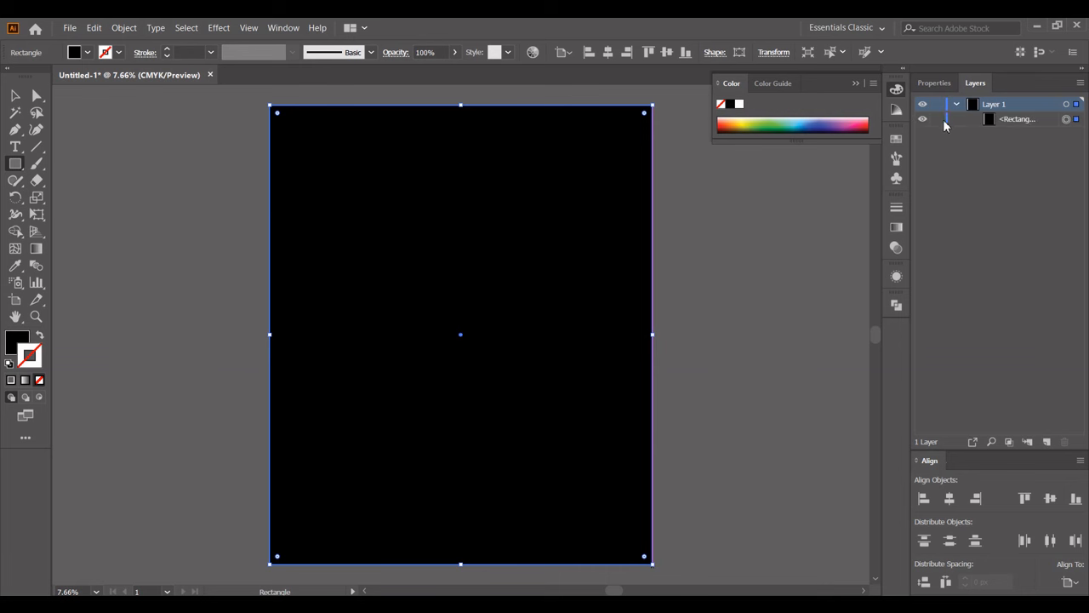
{"action": "left_click", "coordinate": [938, 120]}
- In the Mount Everest SVG document, select all of the artwork and expand it
{"action": "left_click", "coordinate": [14, 95]}
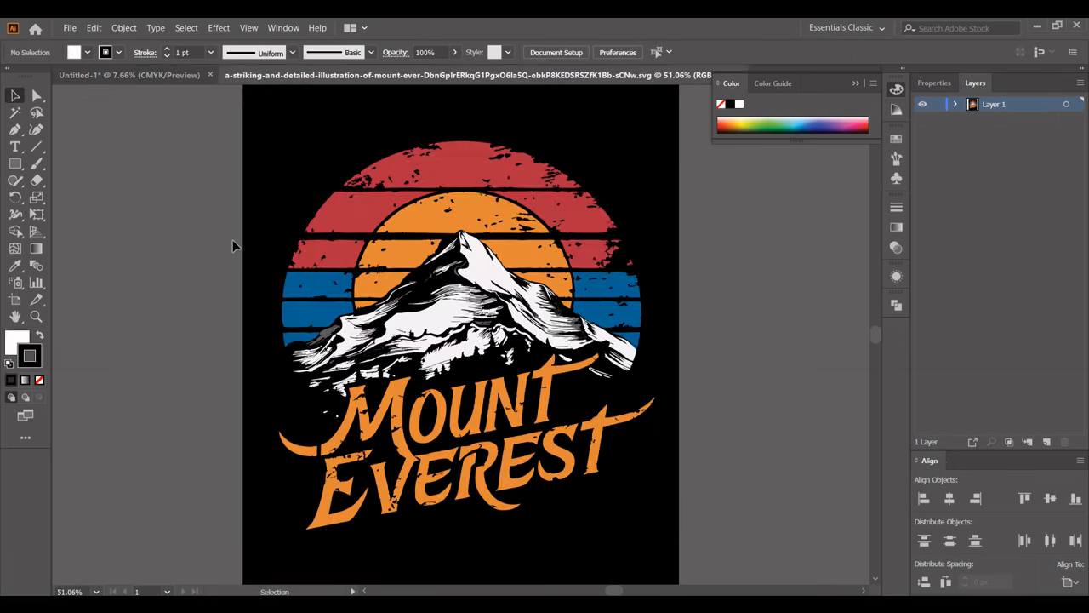
{"action": "scroll", "coordinate": [157, 224], "scroll_direction": "down", "scroll_amount": 1}
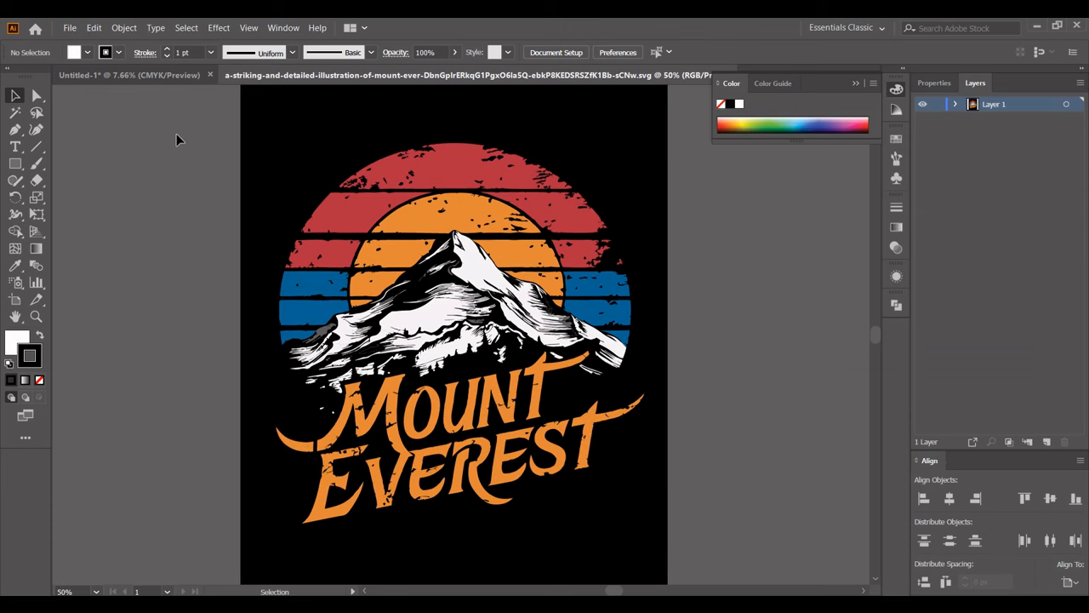
{"action": "left_click_drag", "start_coordinate": [176, 133], "coordinate": [674, 539]}
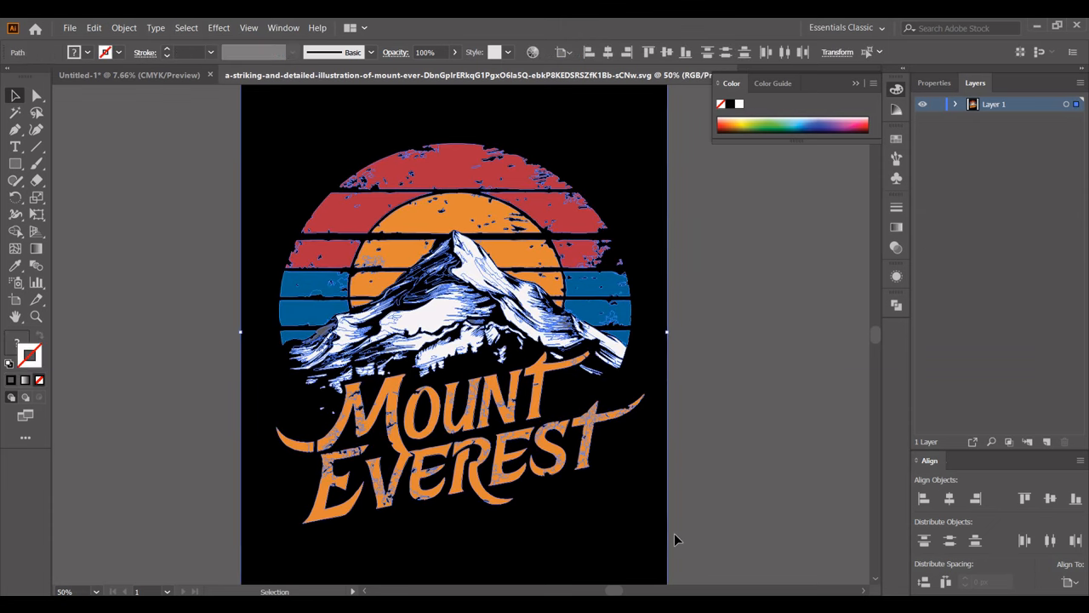
{"action": "left_click", "coordinate": [123, 28]}
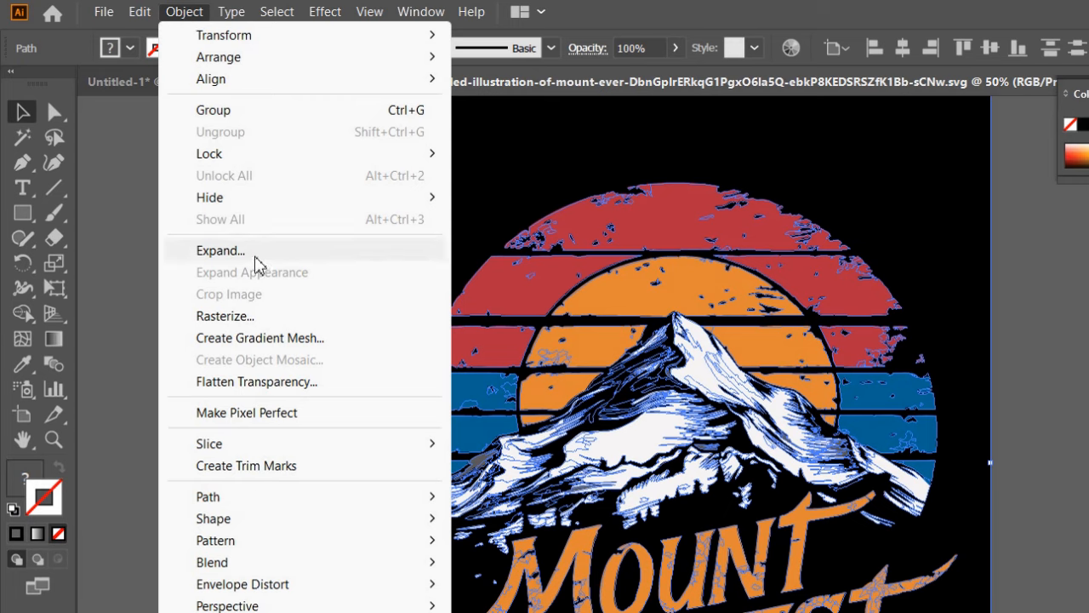
{"action": "left_click", "coordinate": [256, 257]}
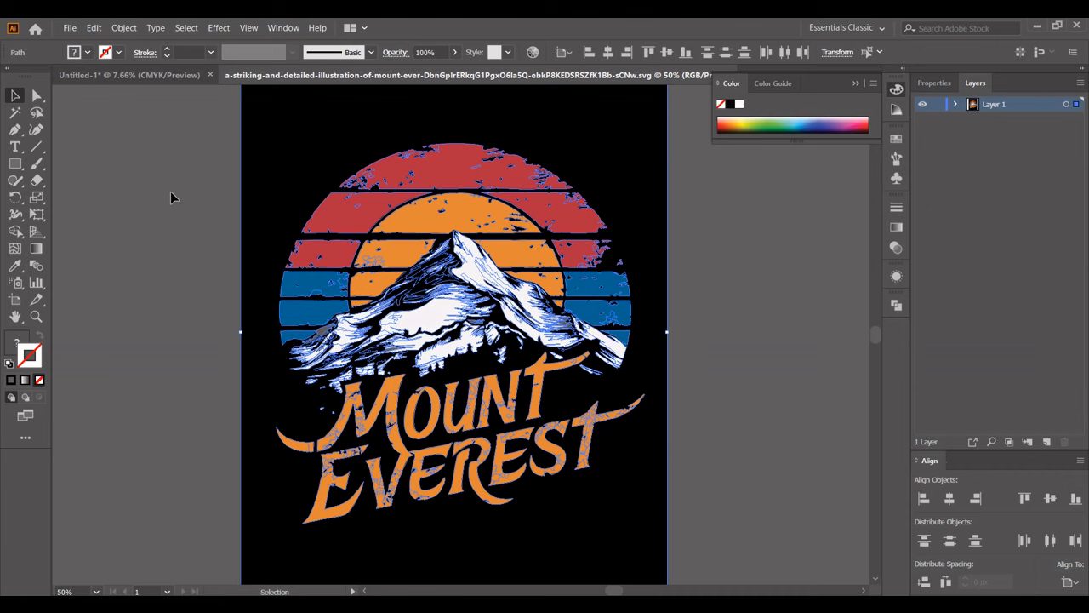
- Merge the selected Mount Everest paths with the Pathfinder Merge operation
{"action": "left_click", "coordinate": [896, 305]}
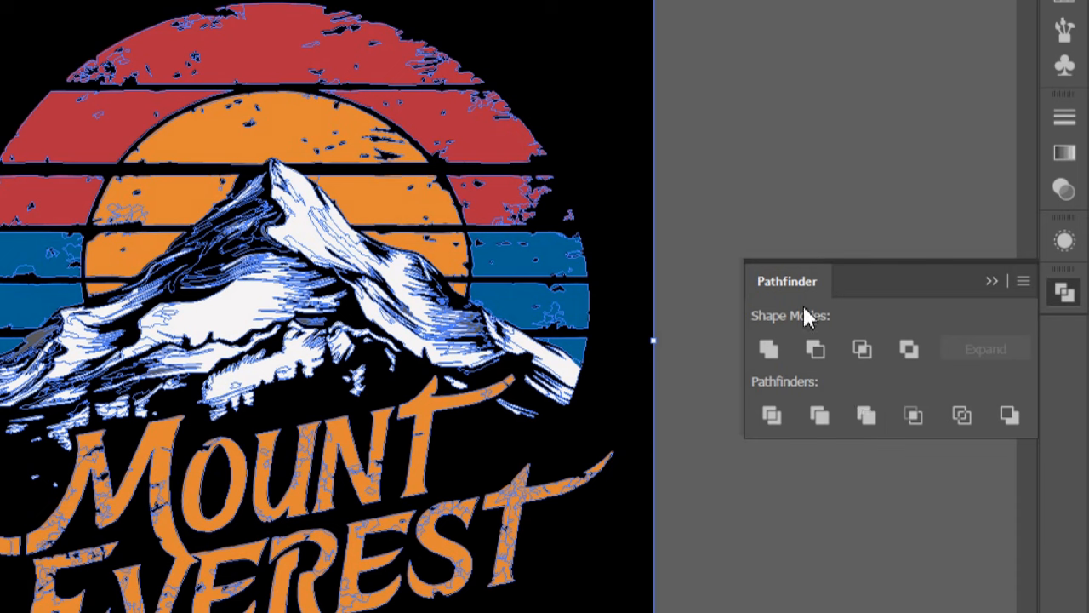
{"action": "left_click", "coordinate": [865, 417]}
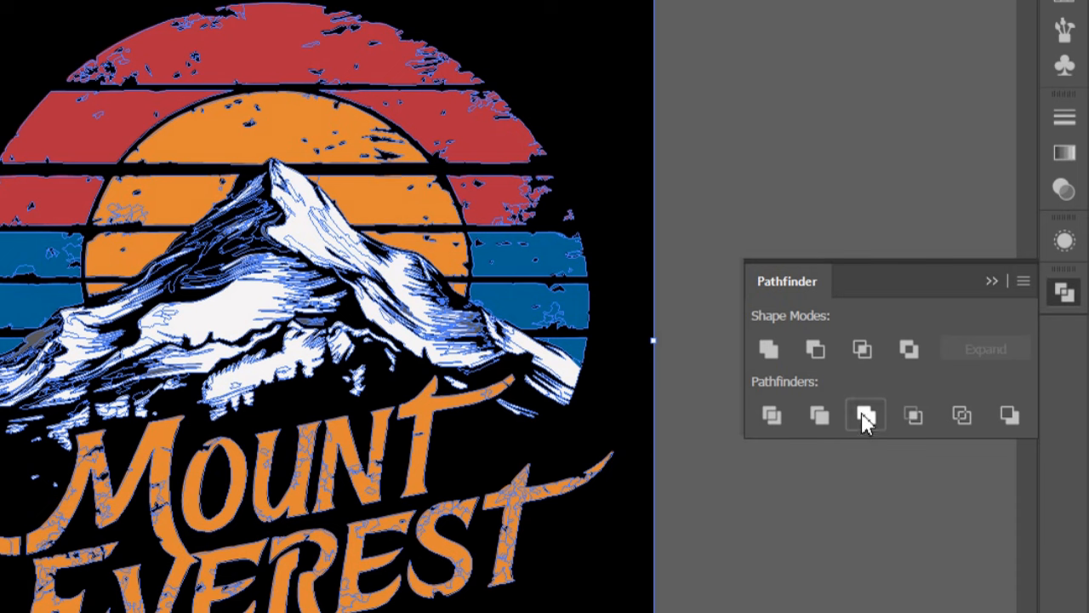
{"action": "left_click", "coordinate": [772, 417]}
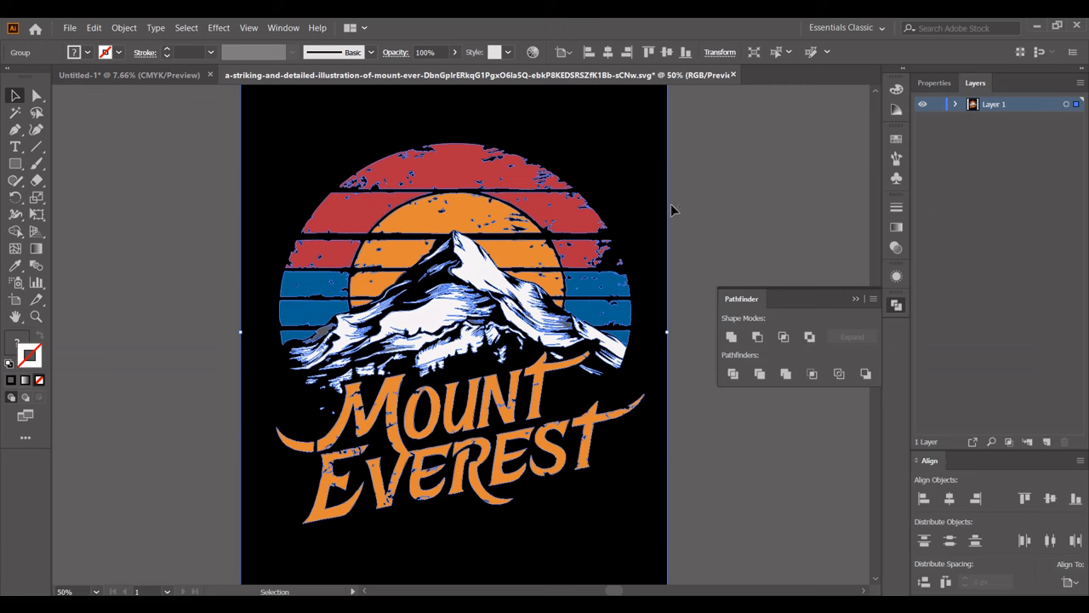
- Ungroup the merged Mount Everest artwork and clear the selection
{"action": "right_click", "coordinate": [607, 161]}
{"action": "left_click", "coordinate": [647, 274]}
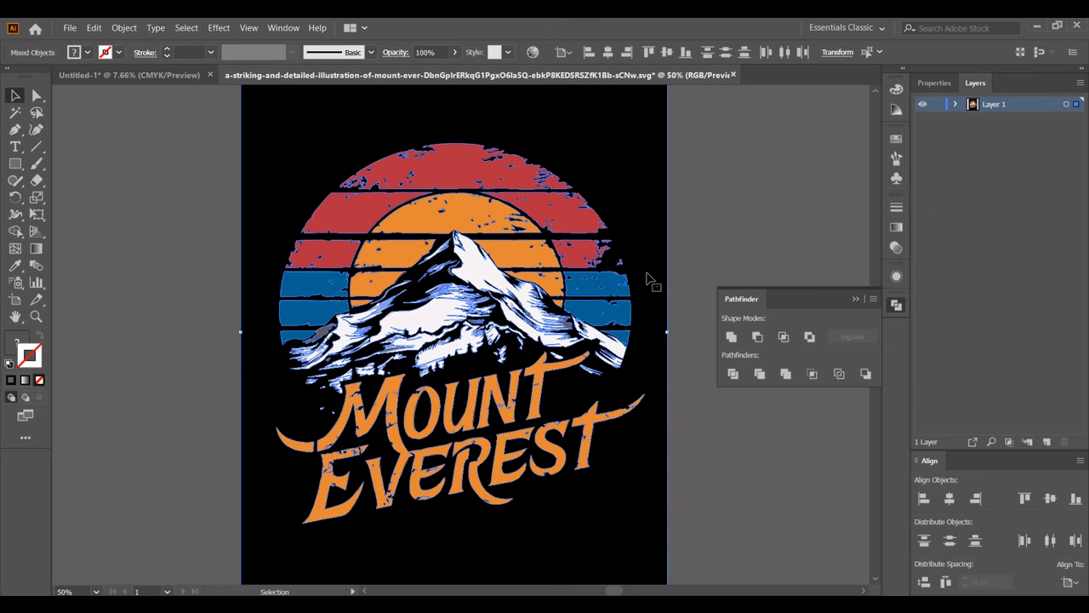
{"action": "left_click", "coordinate": [192, 161]}
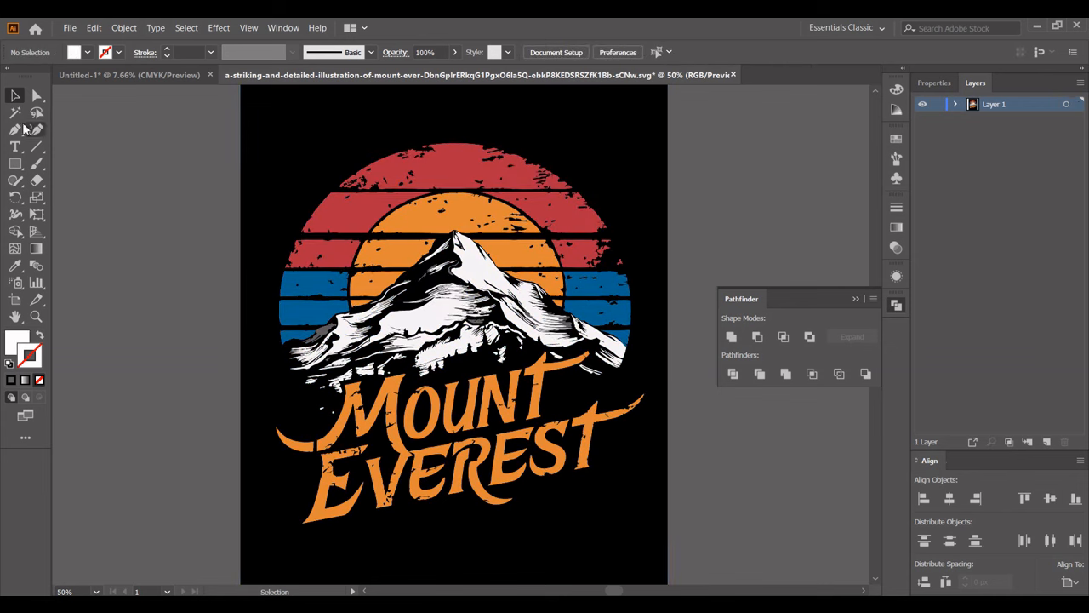
- Select all black areas of the Mount Everest artwork with the Magic Wand and delete them
{"action": "left_click", "coordinate": [17, 118]}
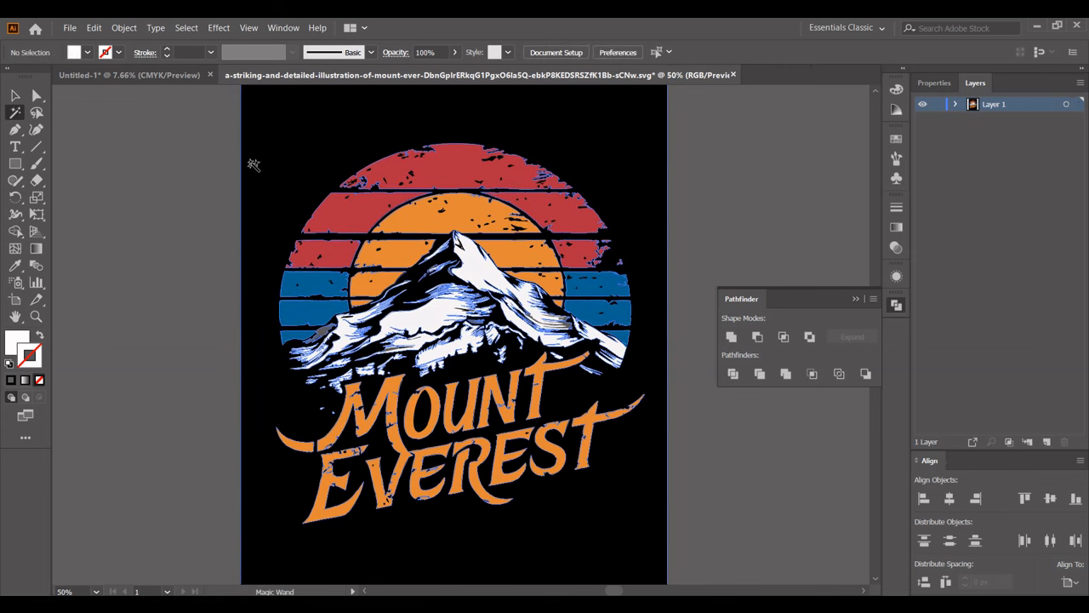
{"action": "left_click", "coordinate": [254, 165]}
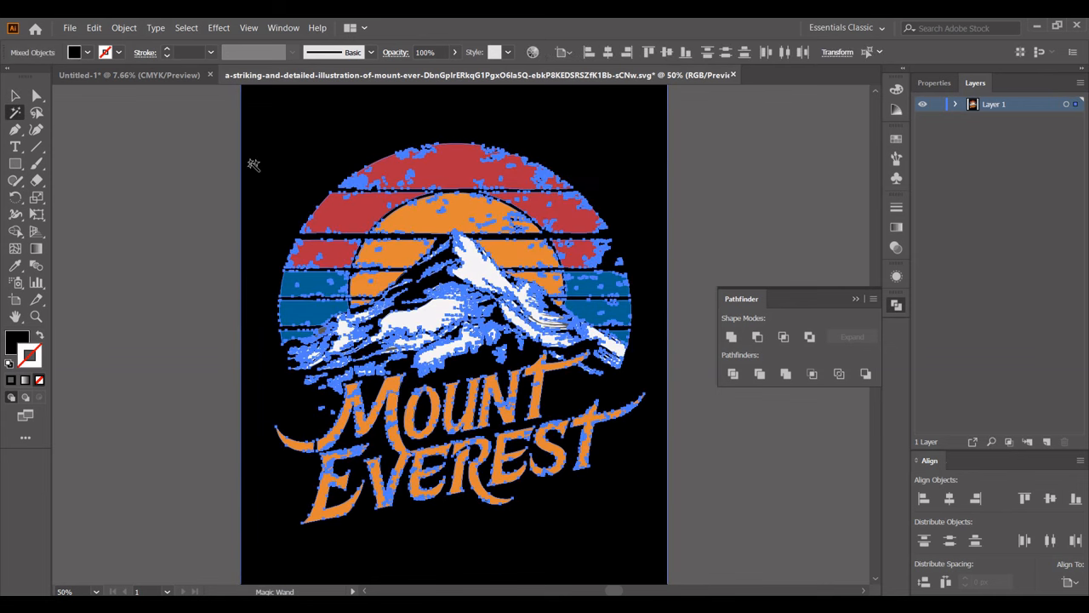
{"action": "left_click", "coordinate": [94, 28]}
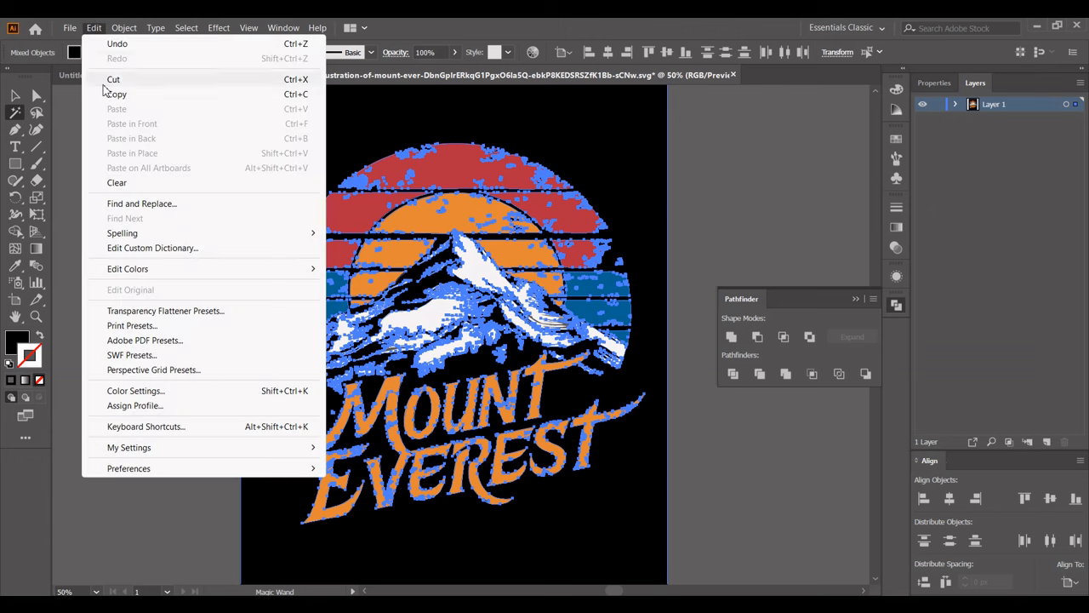
{"action": "left_click", "coordinate": [114, 181]}
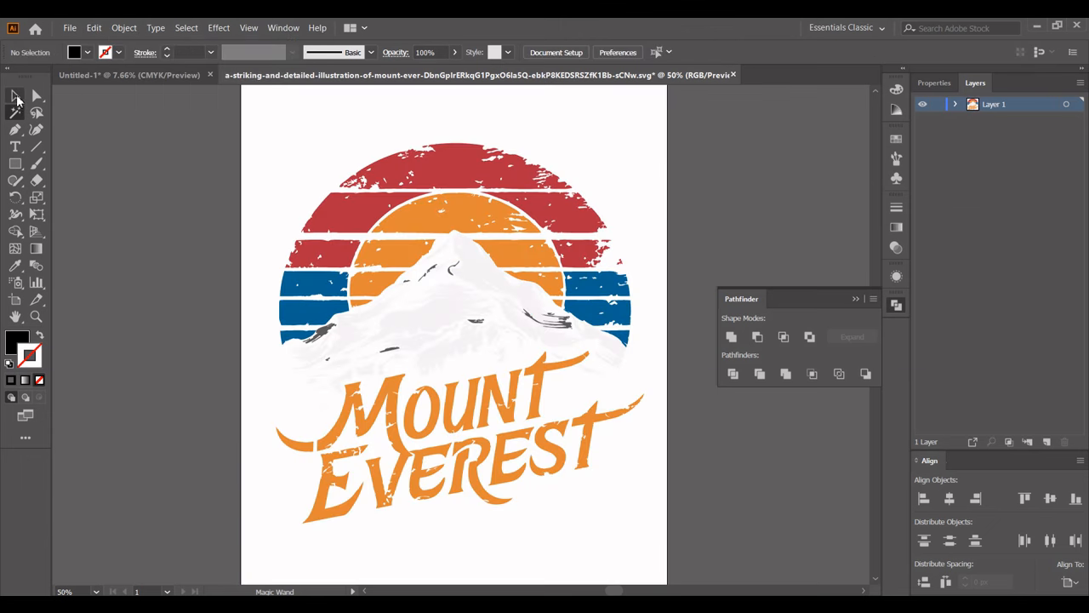
- Select all of the remaining Mount Everest artwork and group it
{"action": "left_click", "coordinate": [16, 96]}
{"action": "scroll", "coordinate": [162, 185], "scroll_direction": "down", "scroll_amount": 1}
{"action": "left_click_drag", "start_coordinate": [202, 133], "coordinate": [503, 450]}
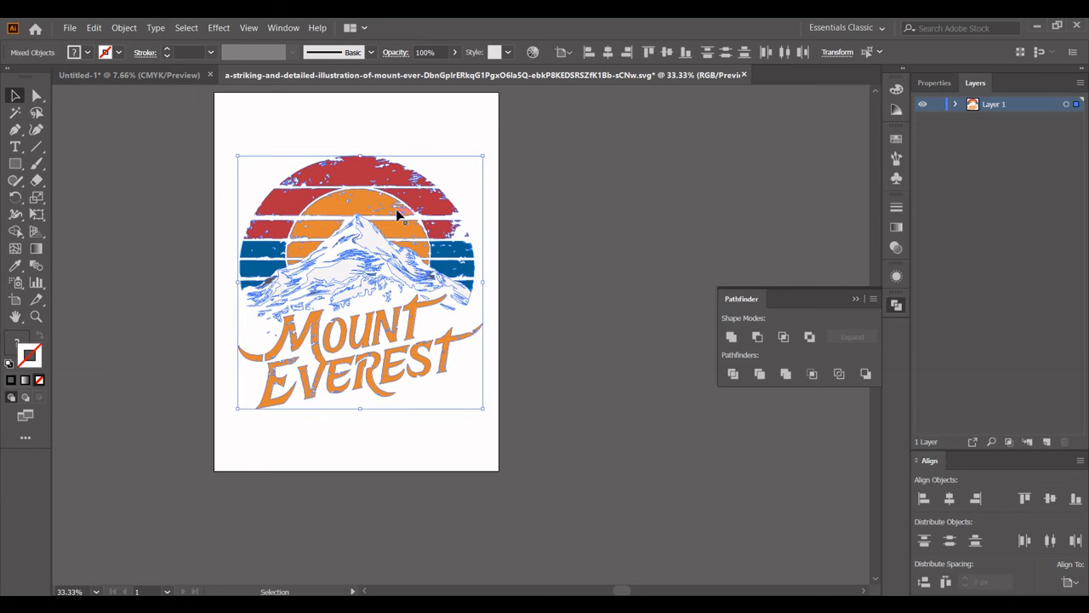
{"action": "right_click", "coordinate": [360, 174]}
{"action": "left_click", "coordinate": [396, 281]}
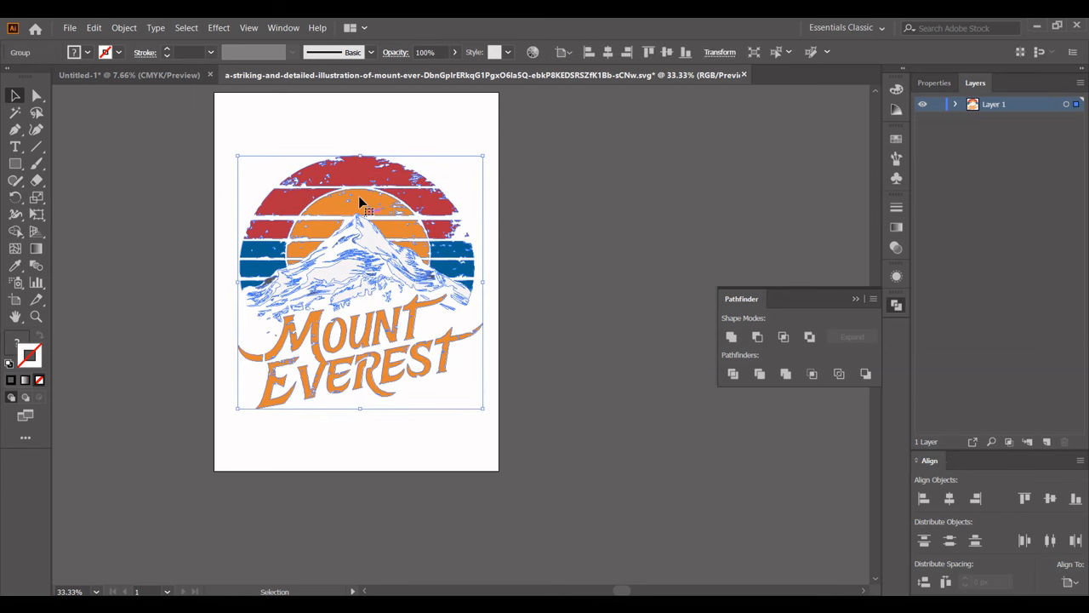
- Cut the grouped Mount Everest artwork and paste it into the Untitled-1 document
{"action": "left_click", "coordinate": [100, 29]}
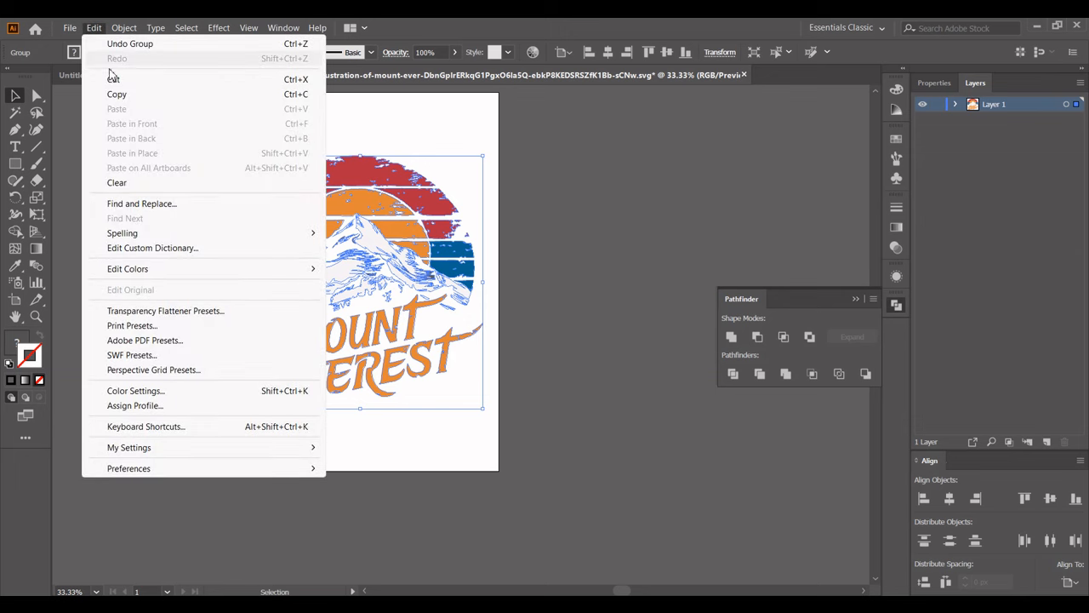
{"action": "left_click", "coordinate": [113, 80]}
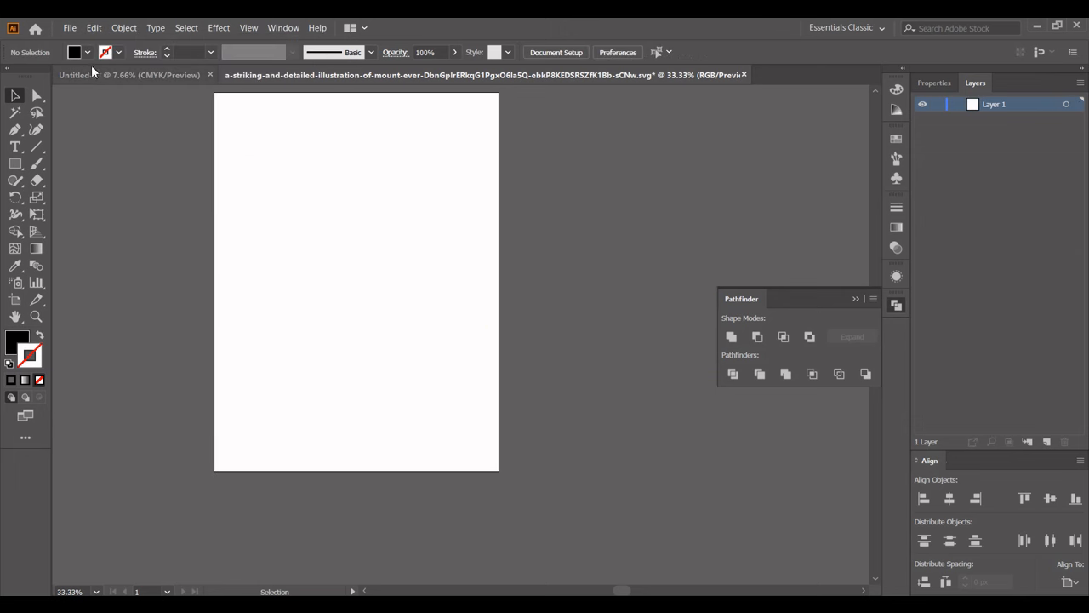
{"action": "left_click", "coordinate": [98, 75]}
{"action": "left_click", "coordinate": [94, 28]}
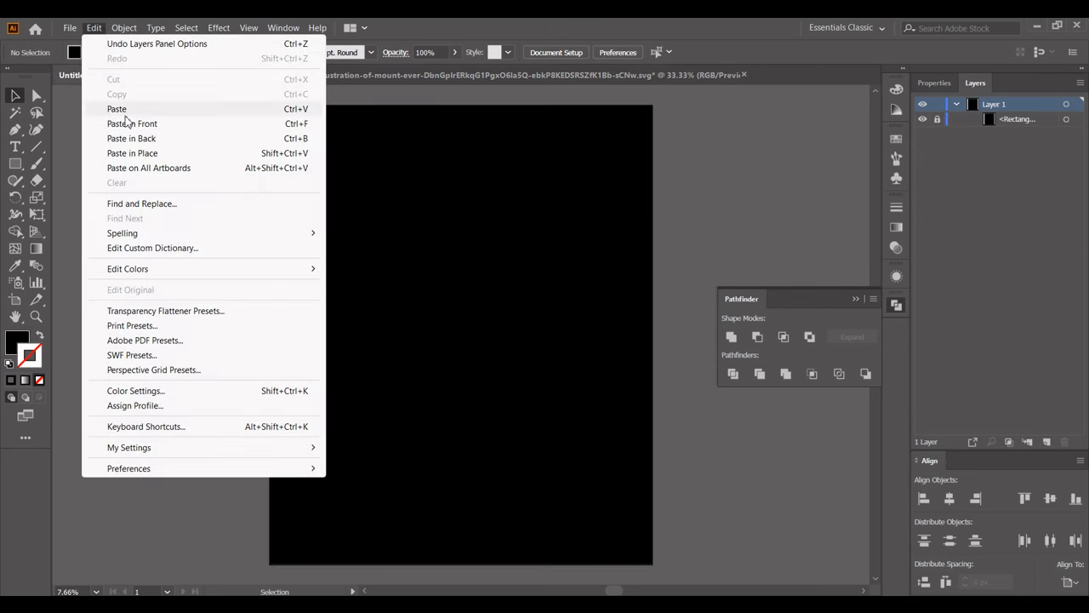
{"action": "left_click", "coordinate": [129, 111]}
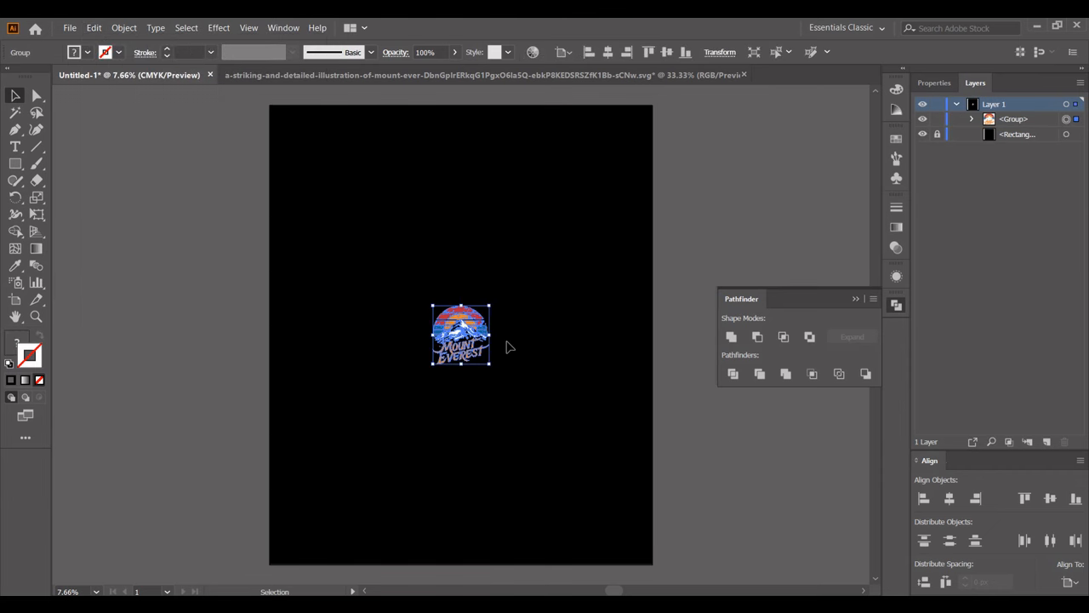
- Enlarge the pasted group proportionally about its centre to nearly the artboard's width, move it up, and clear the selection
{"action": "left_click_drag", "start_coordinate": [494, 335], "coordinate": [632, 321]}
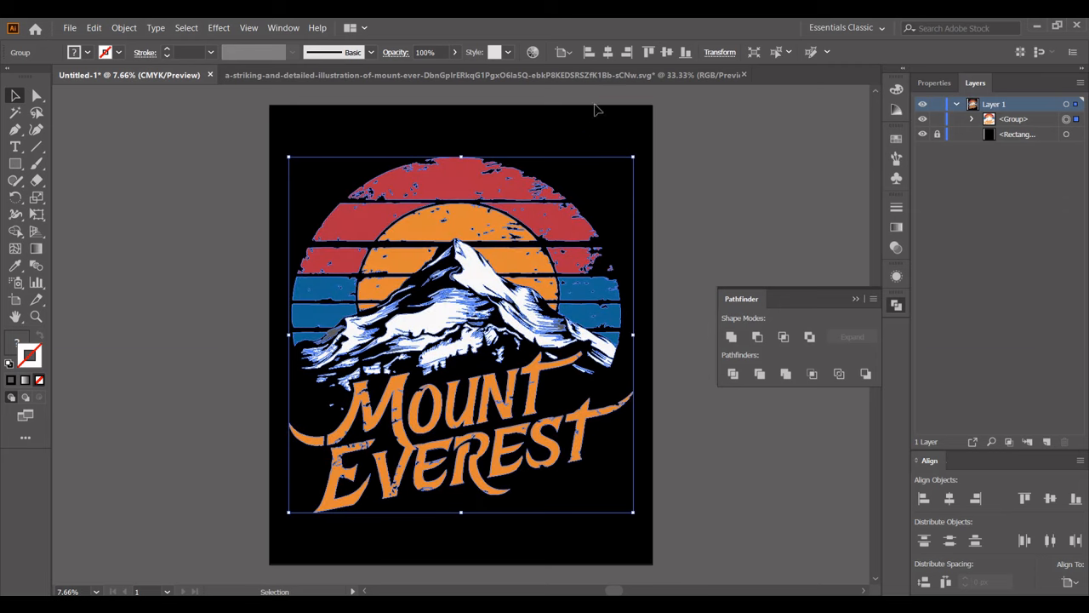
{"action": "left_click_drag", "start_coordinate": [456, 179], "coordinate": [457, 145]}
{"action": "left_click", "coordinate": [770, 85]}
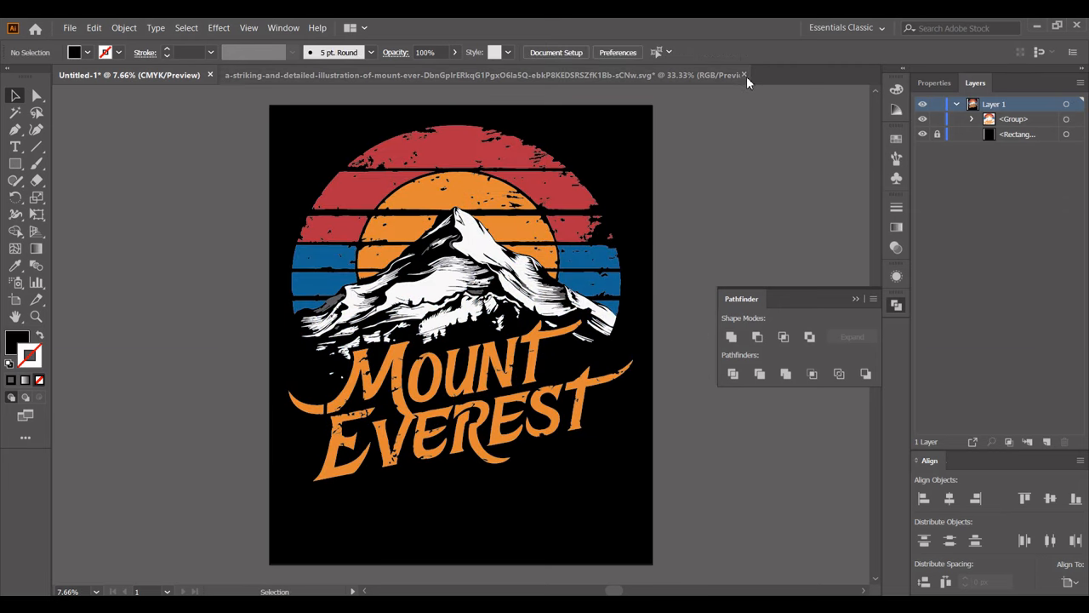
- Close the Mount Everest SVG document without saving its changes and collapse the Pathfinder controls
{"action": "left_click", "coordinate": [744, 75]}
{"action": "left_click", "coordinate": [616, 337]}
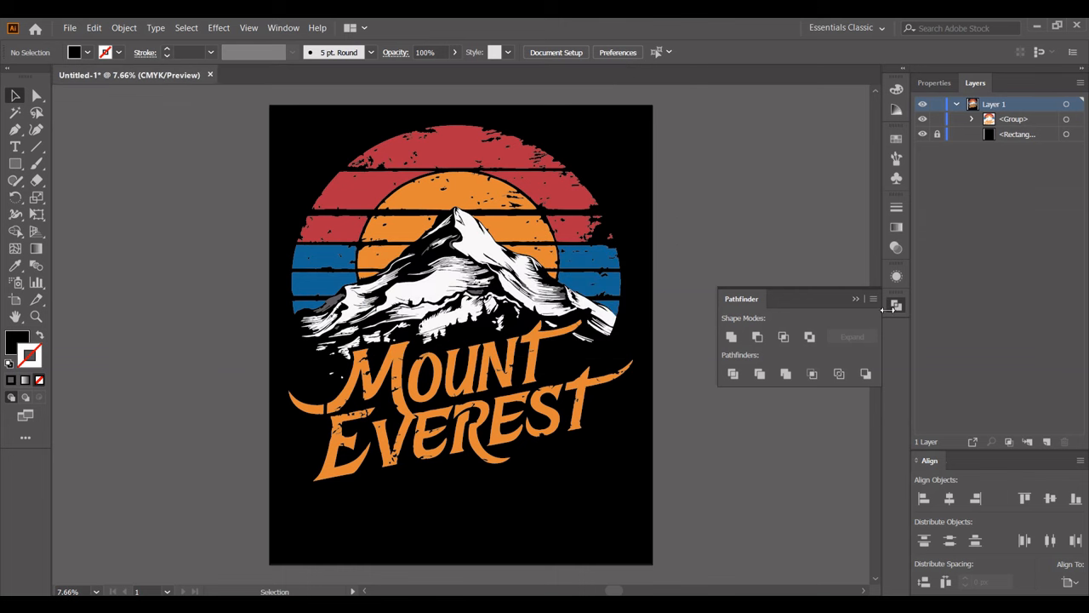
{"action": "left_click", "coordinate": [896, 312]}
{"action": "key", "text": "space"}
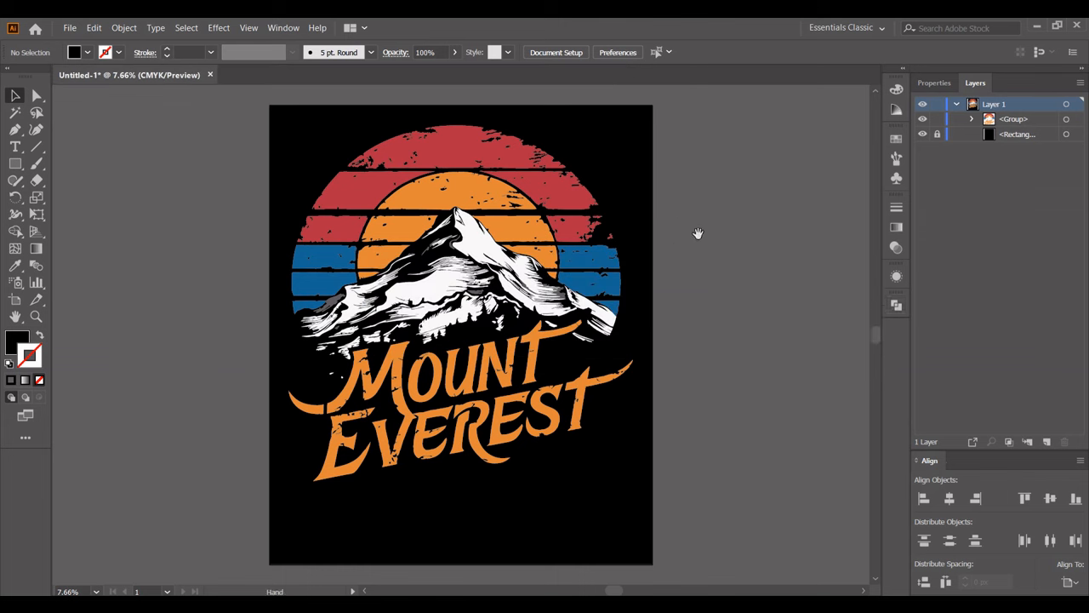
- Hide the black rectangle, export the design with Save for Web as a transparent 4500 x 5400 px PNG-24, and show the rectangle again
{"action": "left_click", "coordinate": [922, 134]}
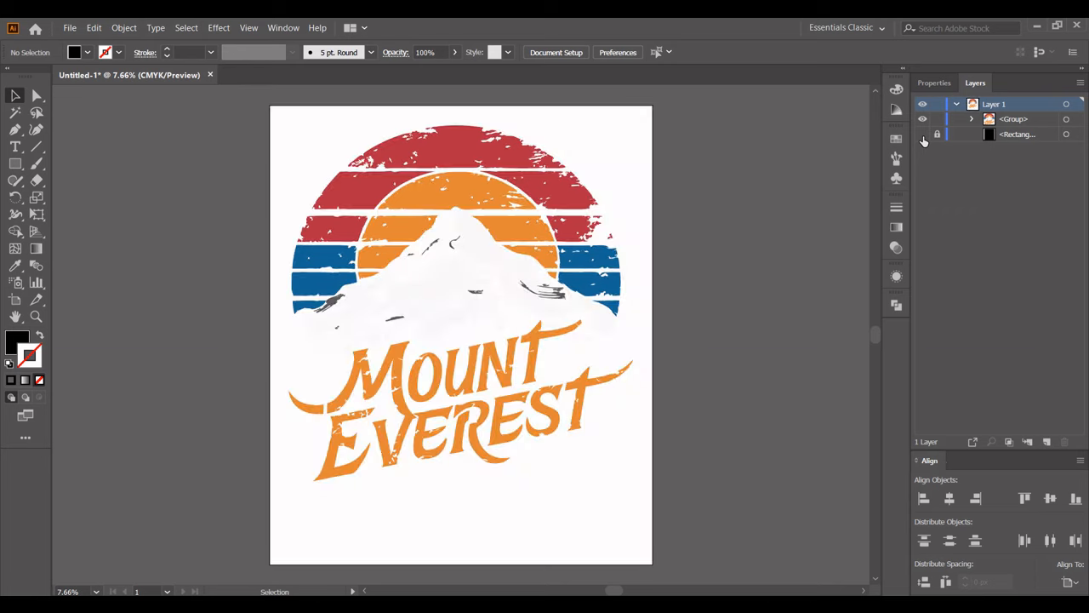
{"action": "left_click", "coordinate": [71, 29]}
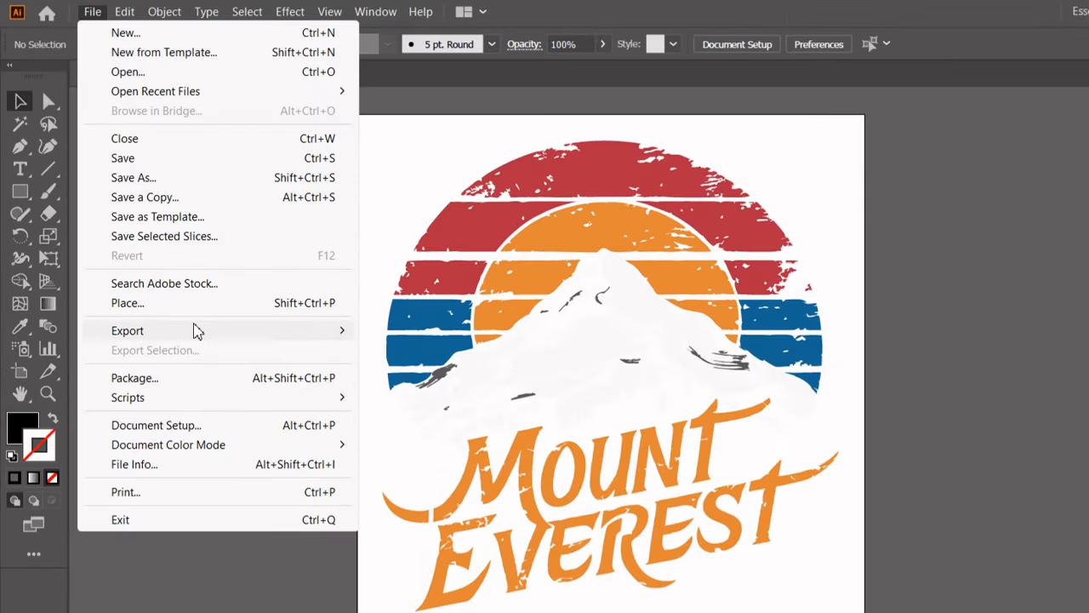
{"action": "mouse_move", "coordinate": [201, 274]}
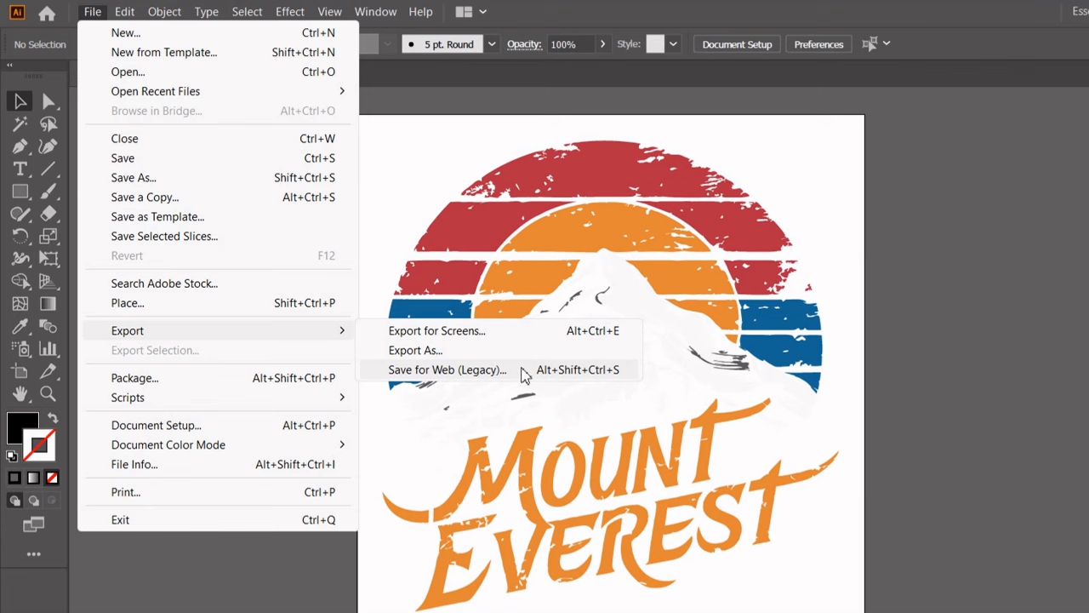
{"action": "left_click", "coordinate": [435, 371]}
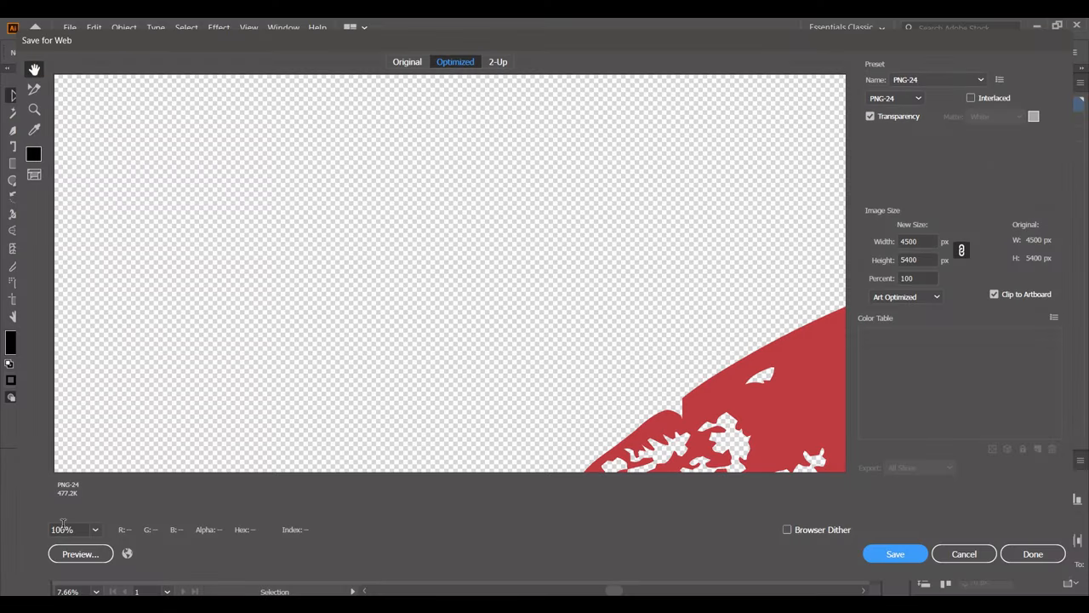
{"action": "left_click", "coordinate": [890, 557]}
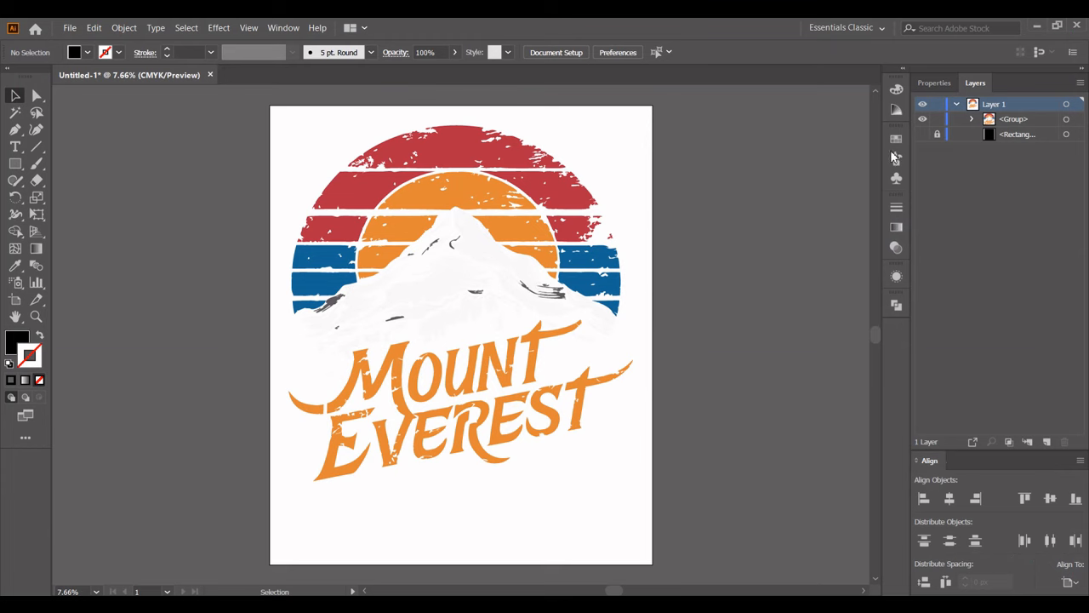
{"action": "left_click", "coordinate": [923, 134]}
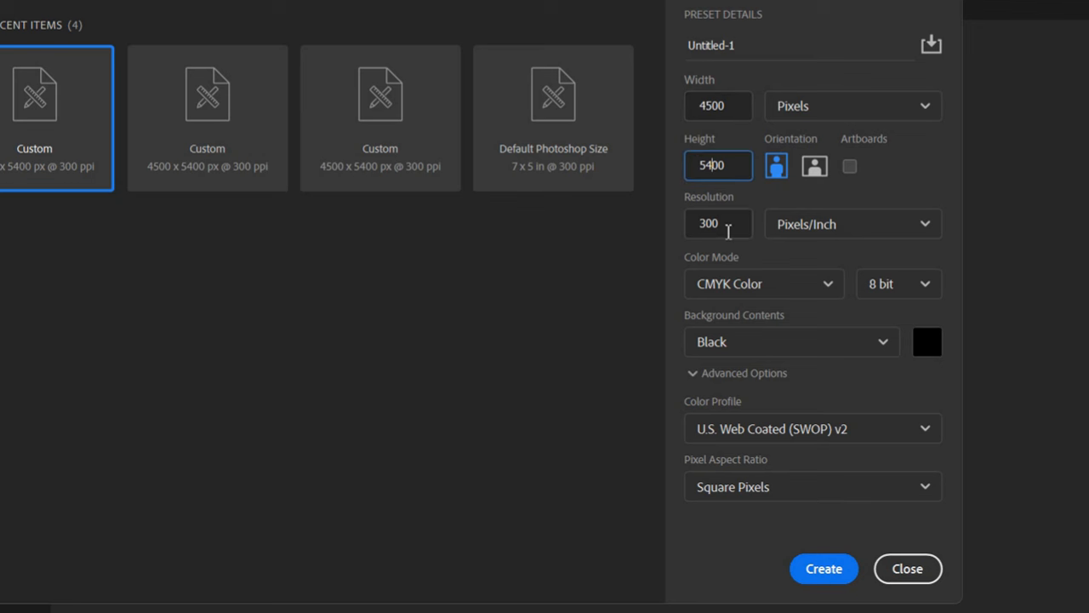
- In Photoshop, create a 4500 x 5400 px, 300 ppi CMYK document with a black background and place the upscaled Mount Everest image embedded
{"action": "left_click", "coordinate": [721, 260]}
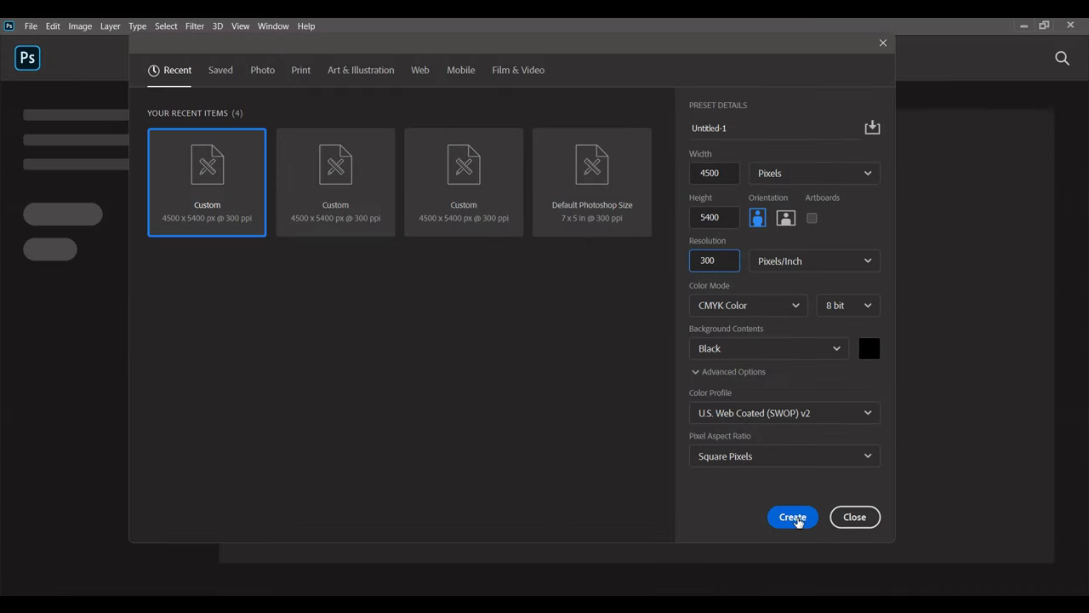
{"action": "left_click", "coordinate": [794, 518]}
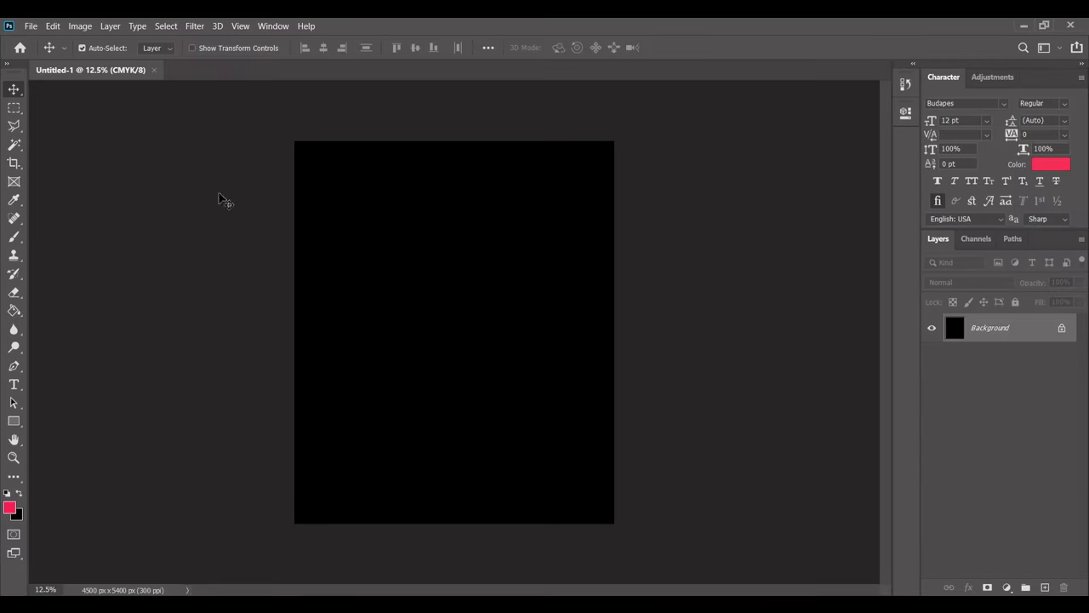
{"action": "left_click", "coordinate": [32, 25]}
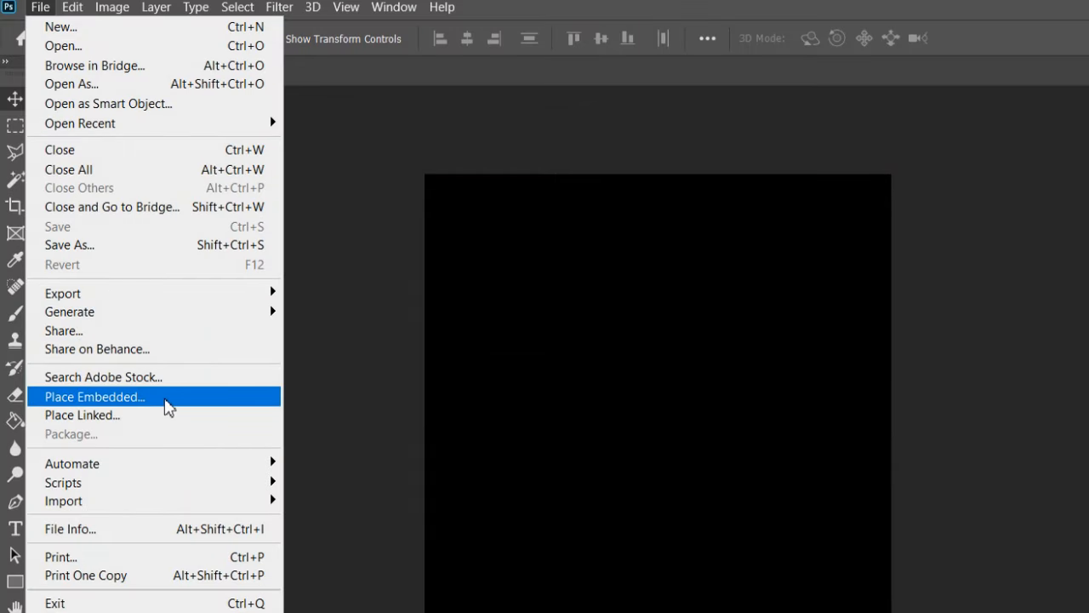
{"action": "left_click", "coordinate": [162, 399]}
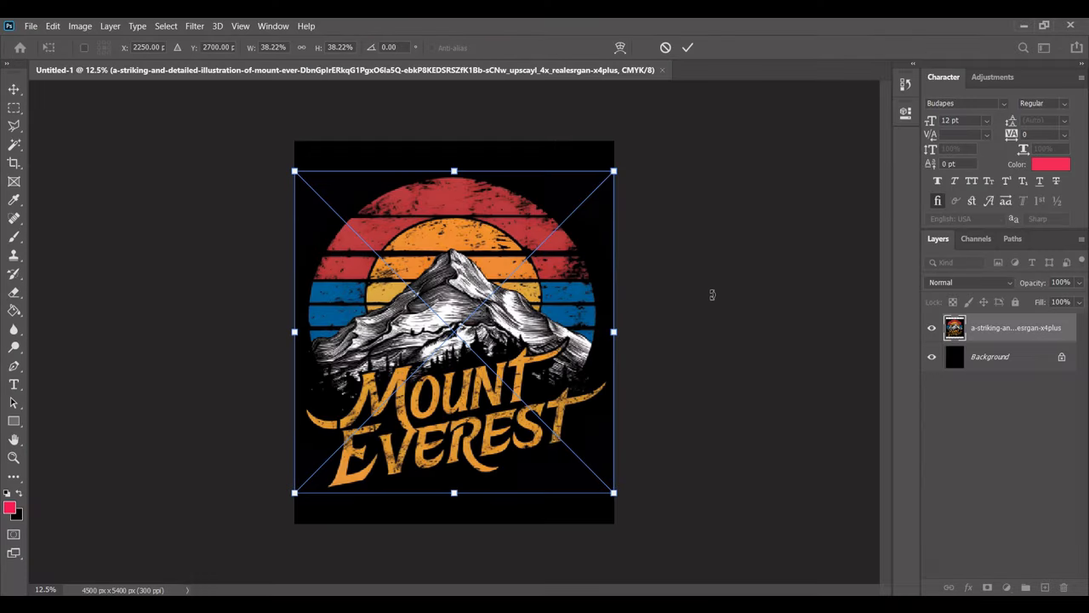
{"action": "left_click", "coordinate": [688, 47]}
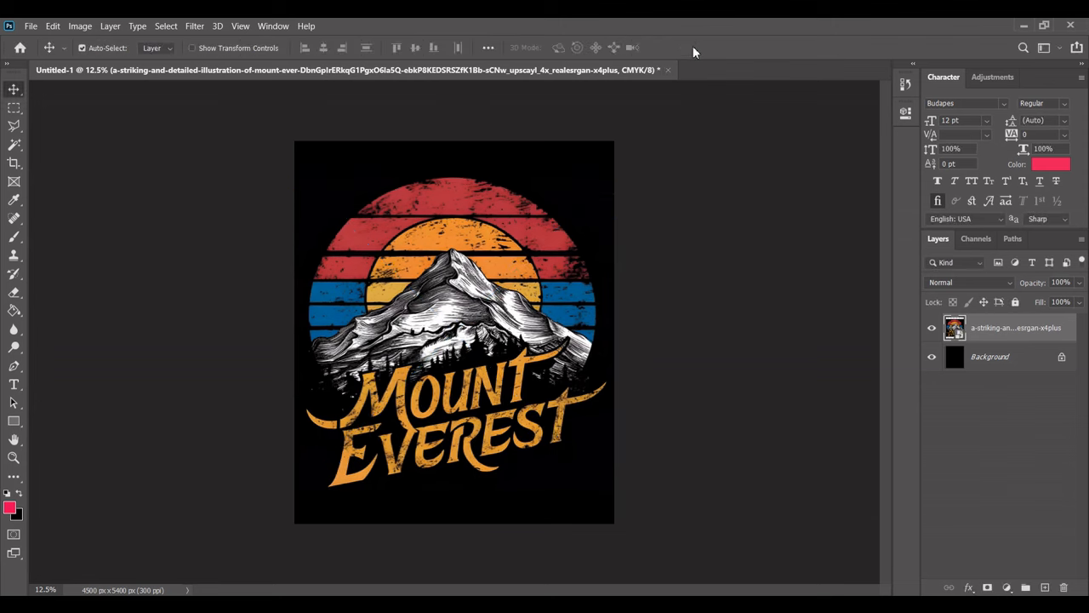
- Hide the Background layer and rasterize the placed Mount Everest layer
{"action": "left_click", "coordinate": [932, 358]}
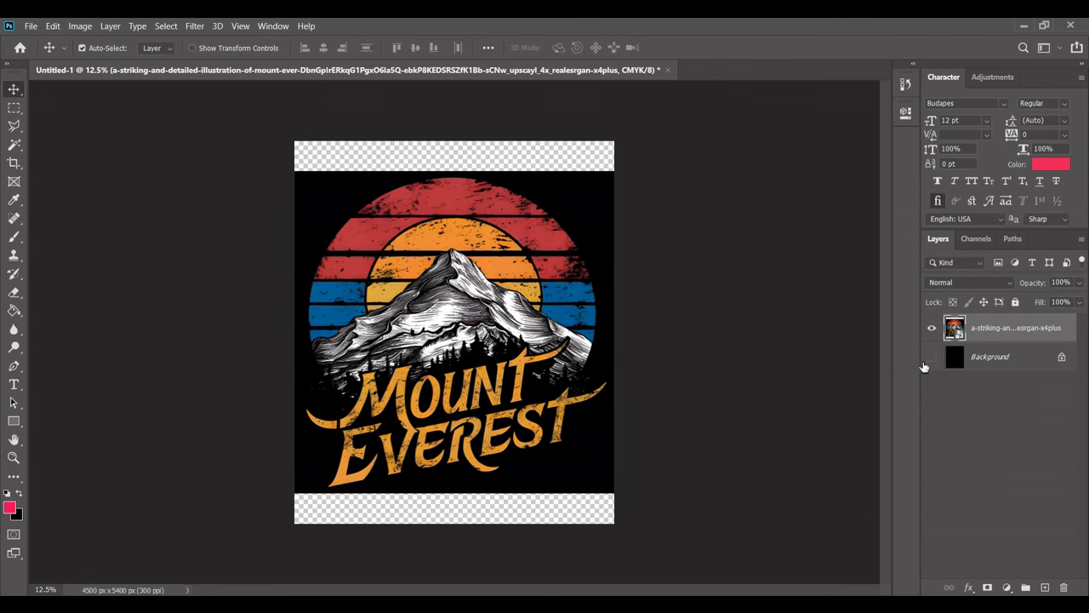
{"action": "right_click", "coordinate": [998, 334]}
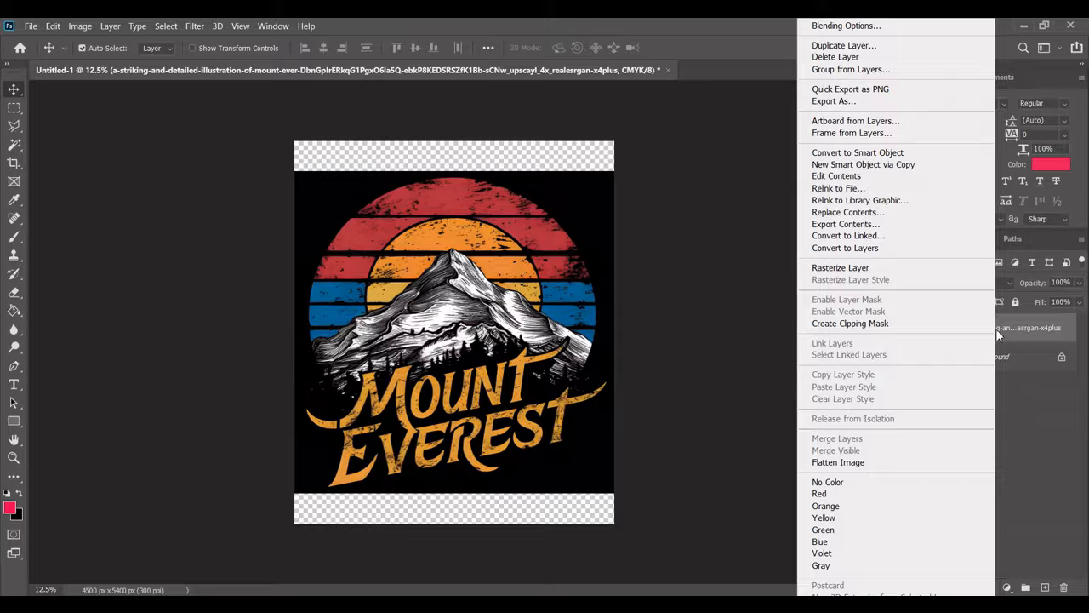
{"action": "left_click", "coordinate": [849, 269]}
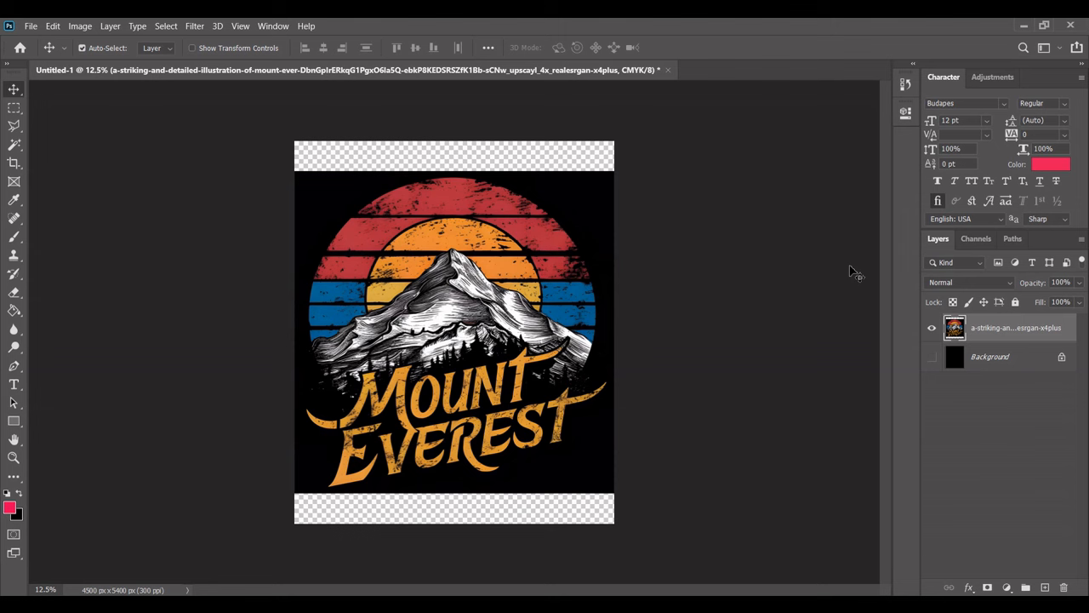
- Select the Mount Everest layer's black areas with the Magic Wand at a tolerance of 100, clear them, and deselect
{"action": "left_click", "coordinate": [17, 146]}
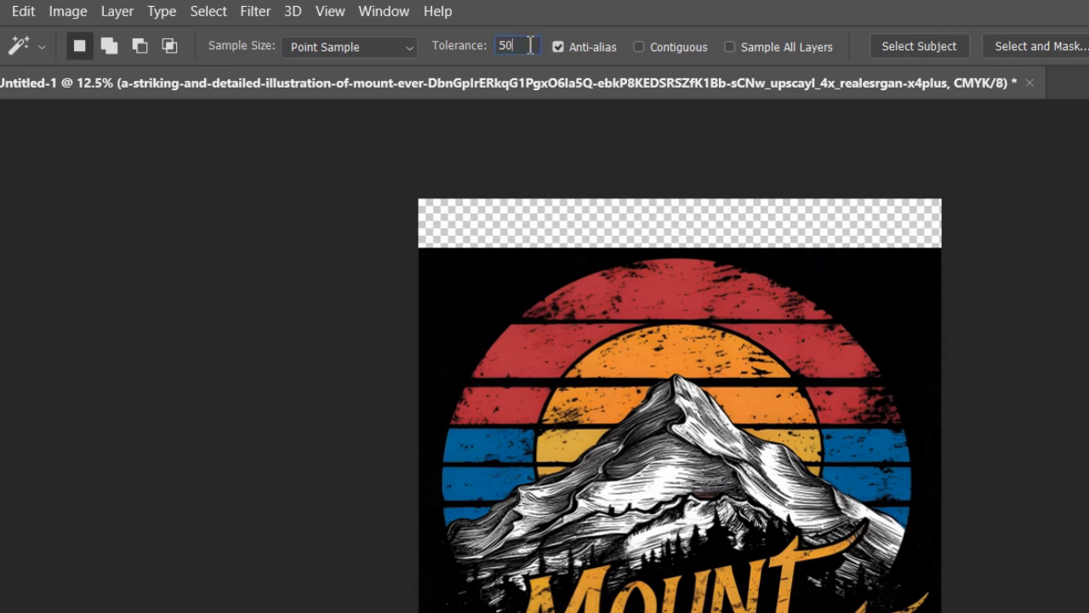
{"action": "double_click", "coordinate": [493, 45]}
{"action": "key", "text": "Num_Lock"}
{"action": "type", "text": "100"}
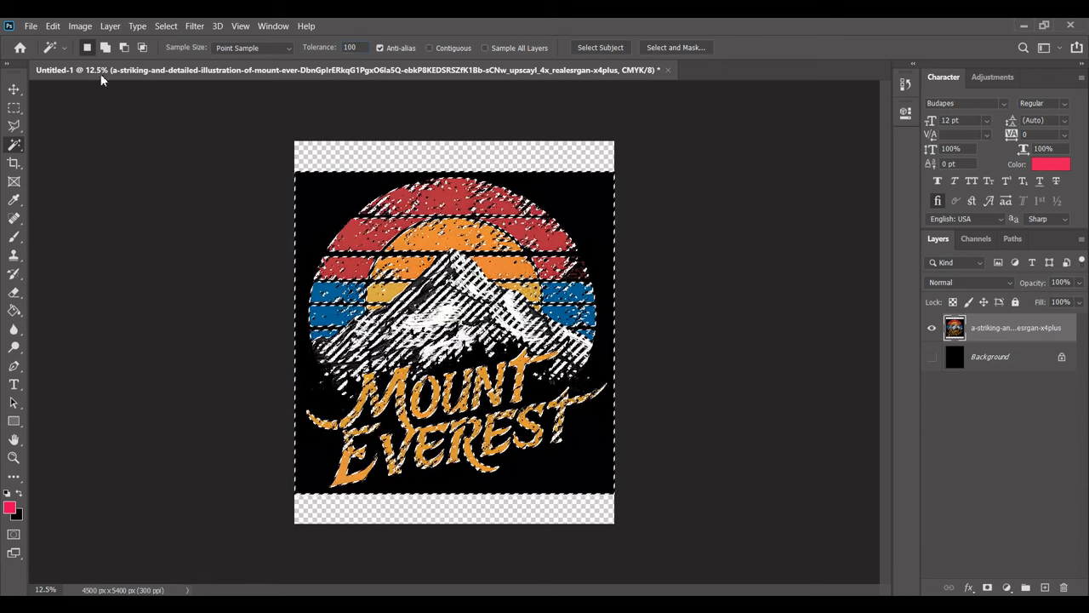
{"action": "left_click", "coordinate": [53, 26]}
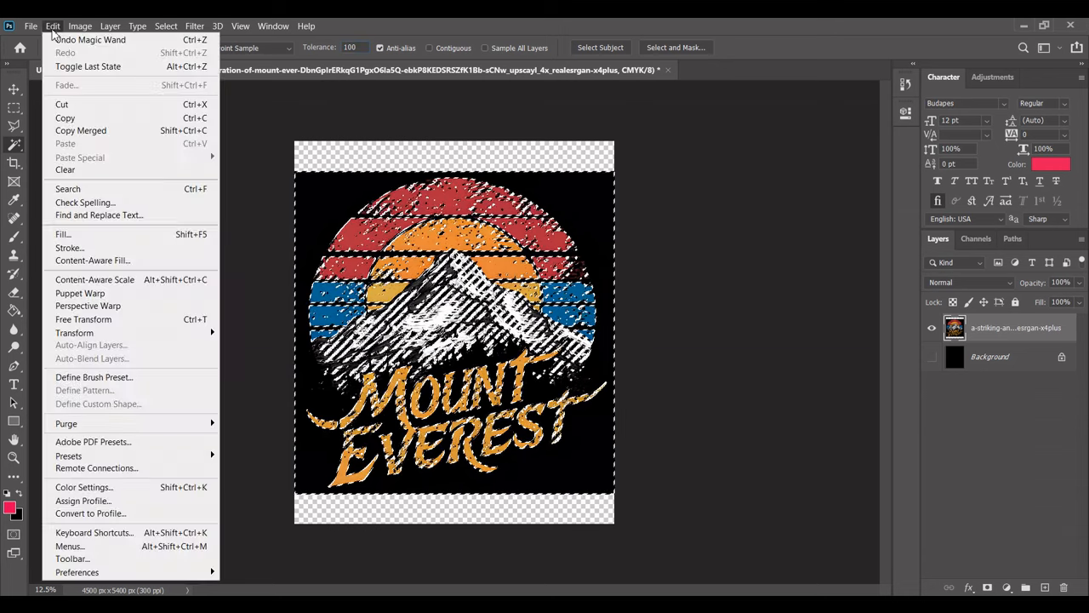
{"action": "left_click", "coordinate": [75, 170]}
{"action": "key", "text": "v"}
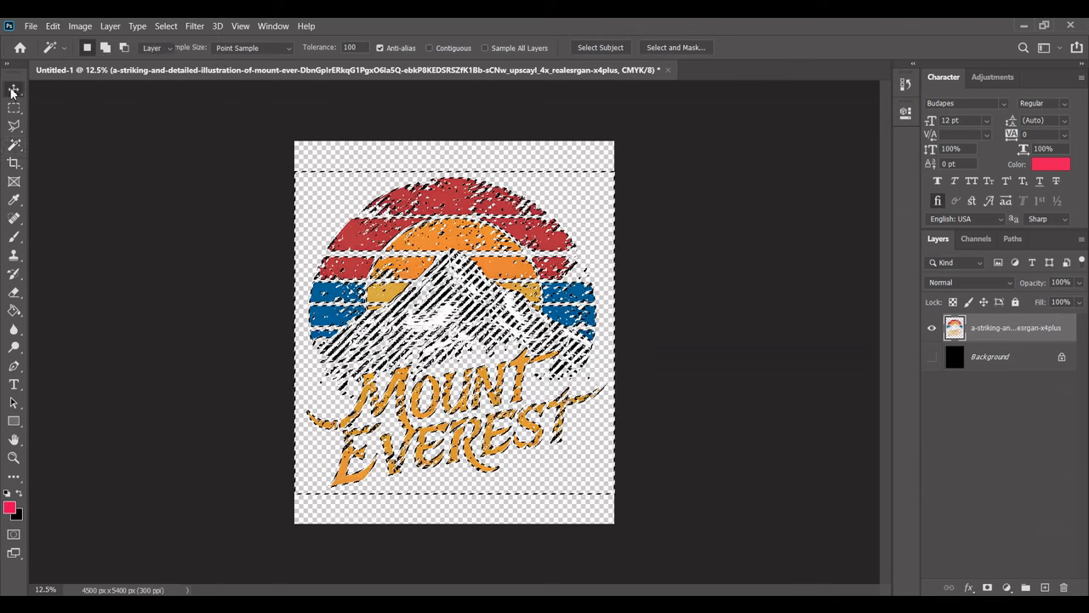
{"action": "left_click", "coordinate": [166, 26]}
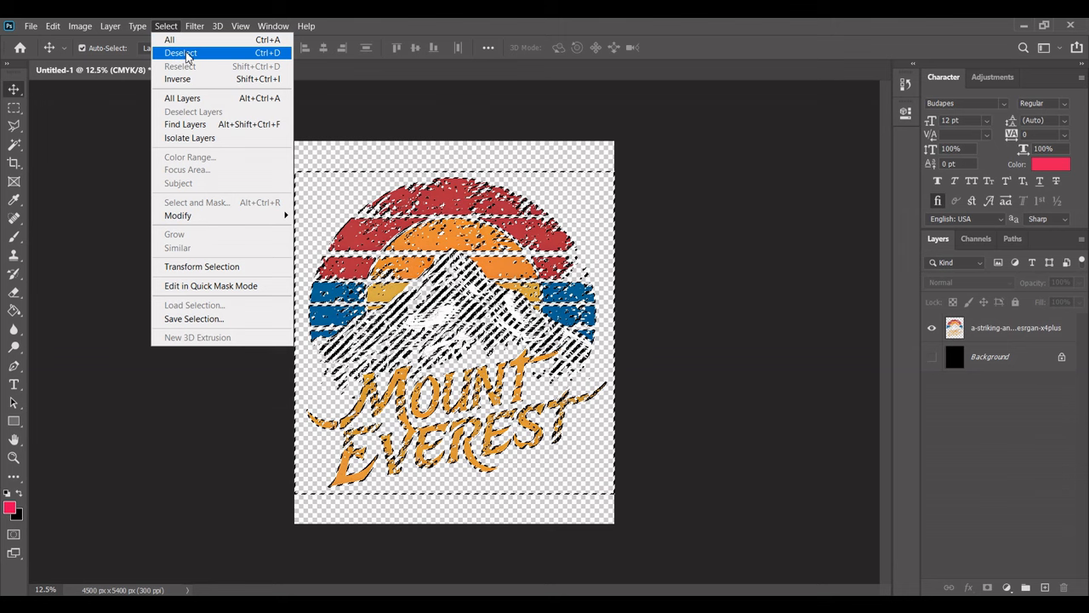
{"action": "left_click", "coordinate": [186, 56]}
- Show the black Background layer again and move the Mount Everest artwork slightly up on the canvas
{"action": "left_click", "coordinate": [931, 358]}
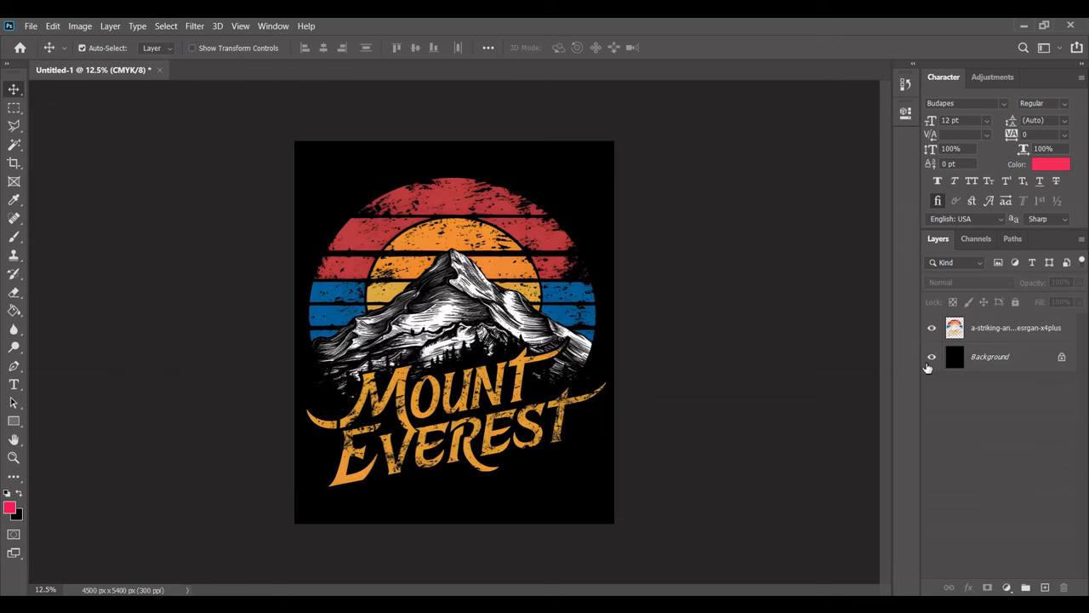
{"action": "scroll", "coordinate": [595, 273], "scroll_direction": "up", "scroll_amount": 2}
{"action": "left_click_drag", "start_coordinate": [532, 212], "coordinate": [526, 191]}
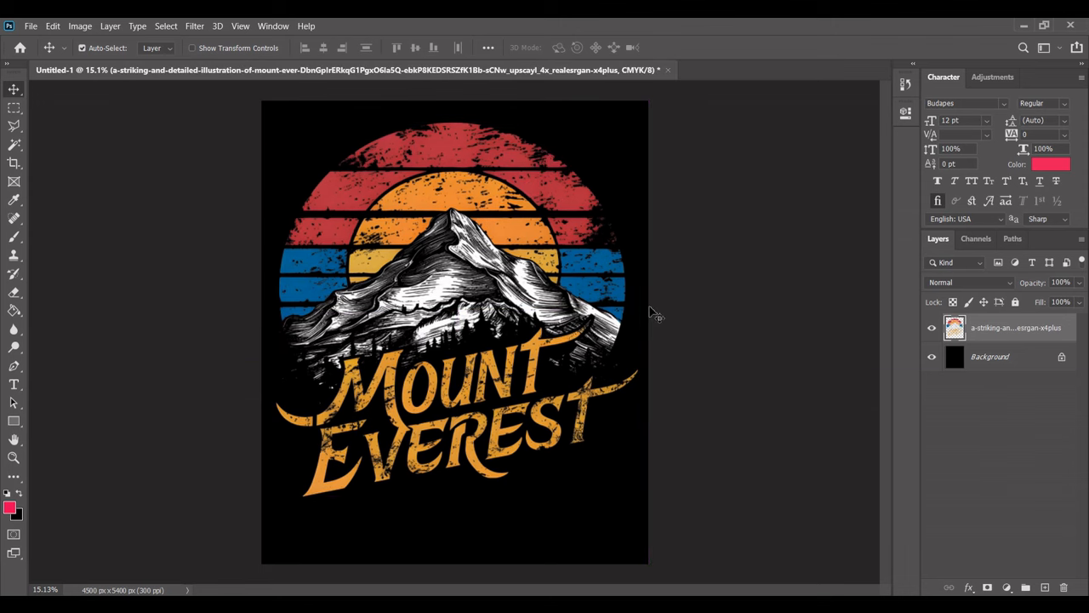
- Export the Mount Everest design as a transparent PNG with the Background layer hidden, and show that layer again
{"action": "scroll", "coordinate": [612, 310], "scroll_direction": "up", "scroll_amount": 1}
{"action": "left_click_drag", "start_coordinate": [724, 336], "coordinate": [766, 365]}
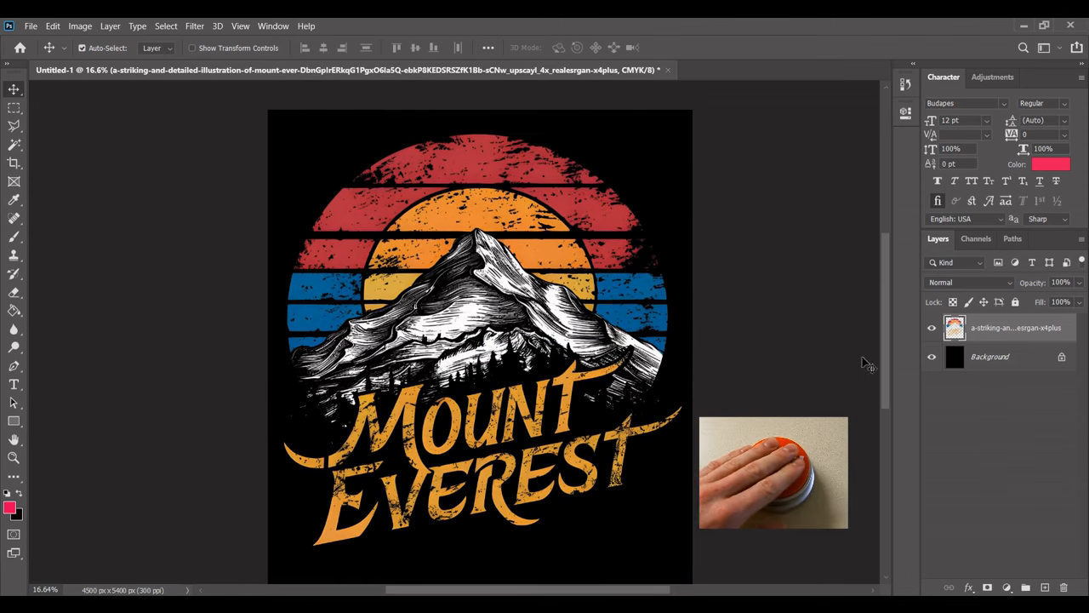
{"action": "left_click", "coordinate": [932, 356]}
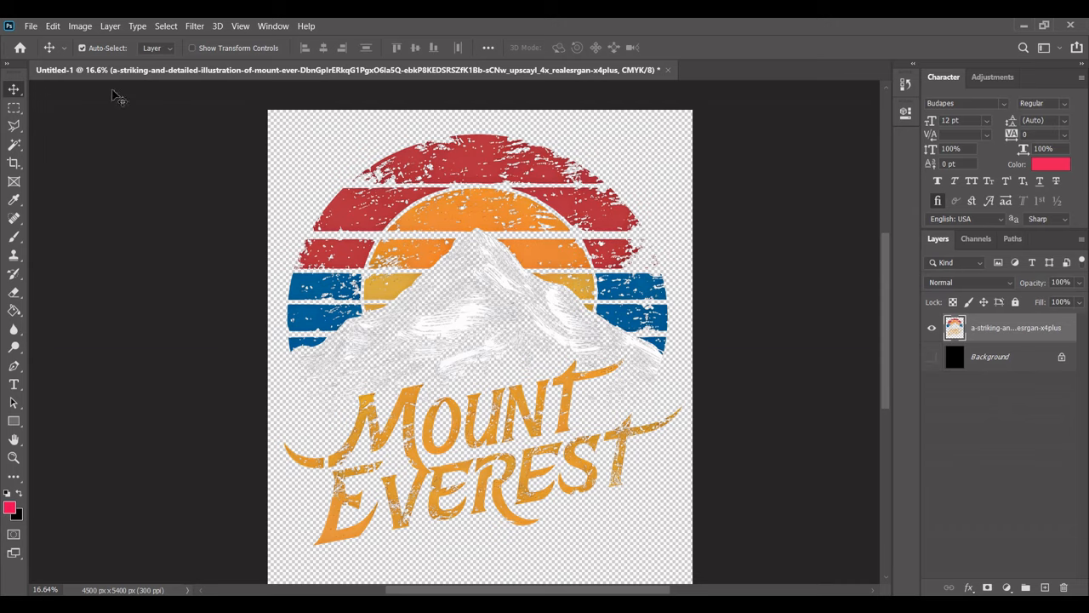
{"action": "left_click", "coordinate": [30, 27]}
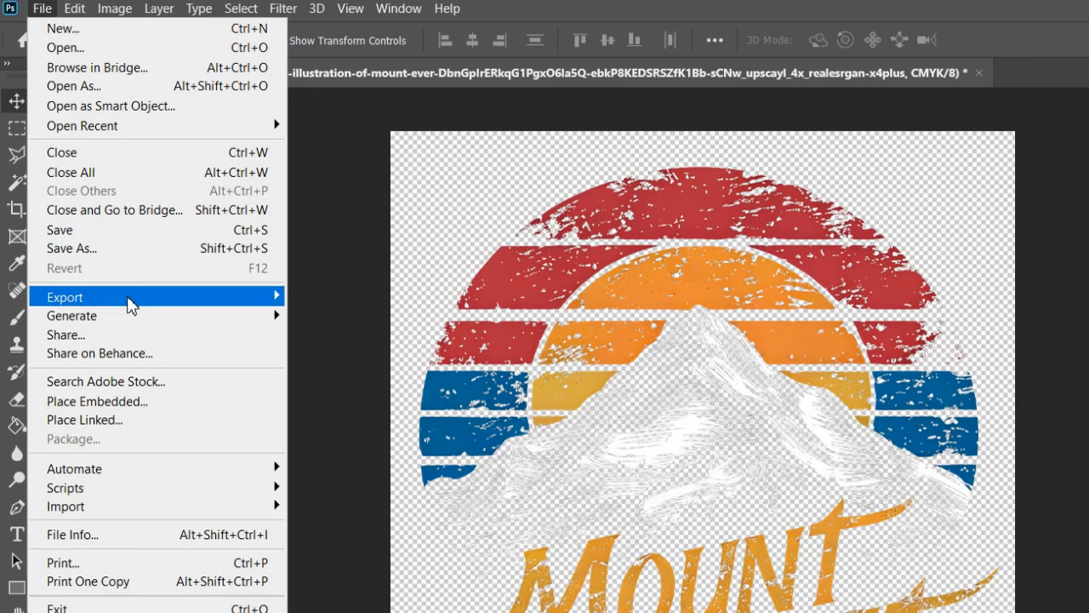
{"action": "mouse_move", "coordinate": [111, 228]}
{"action": "left_click", "coordinate": [405, 297]}
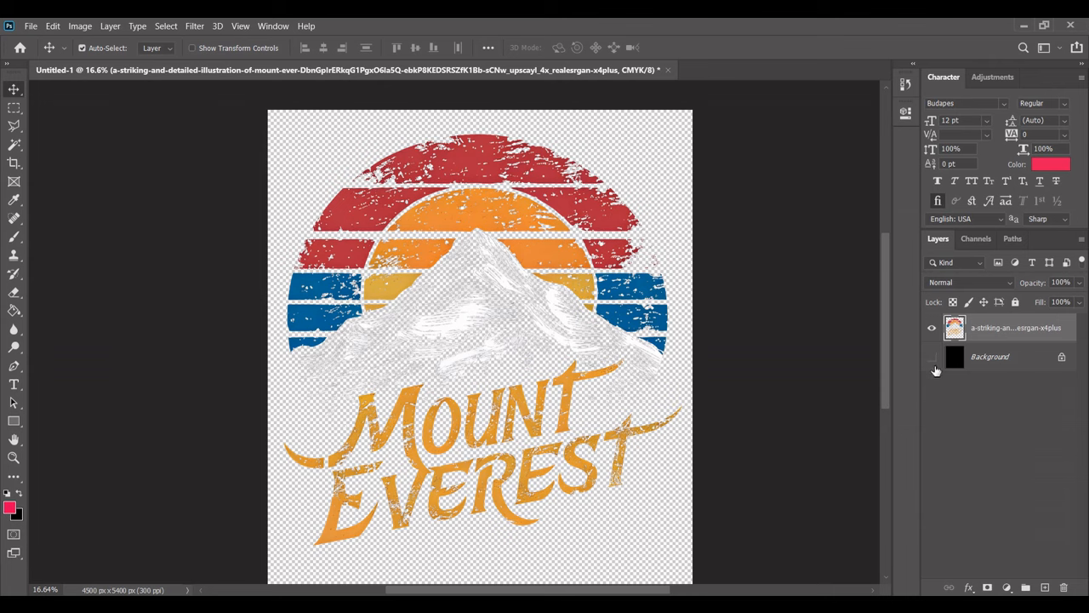
{"action": "left_click", "coordinate": [932, 356]}
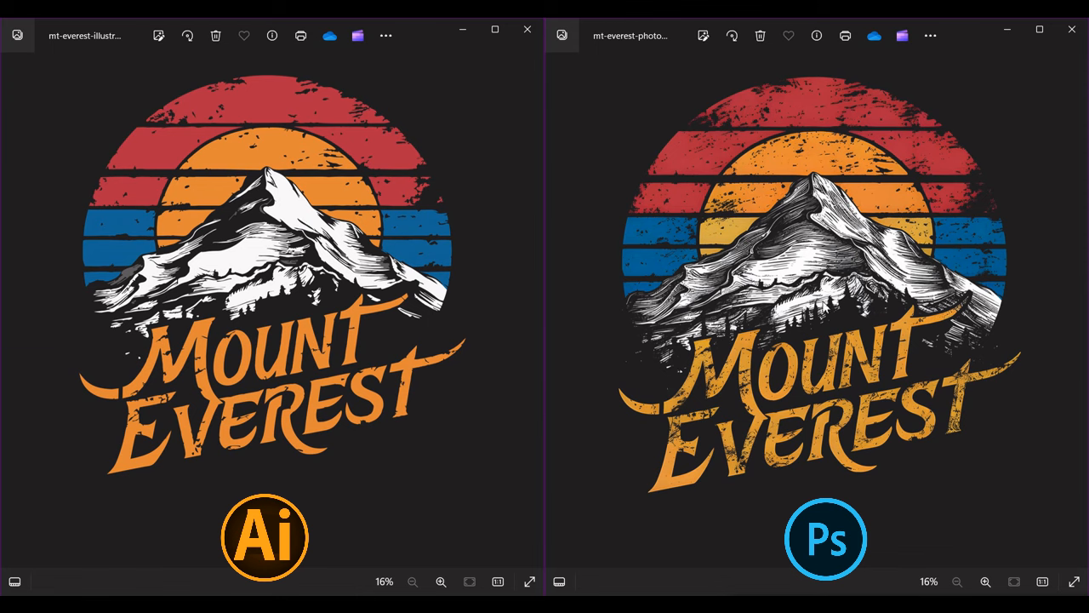
- Switch to Photos and compare the mountain linework and texture of the Illustrator and Photoshop exports side by side at close range
{"action": "scroll", "coordinate": [885, 264], "scroll_direction": "up", "scroll_amount": 4}
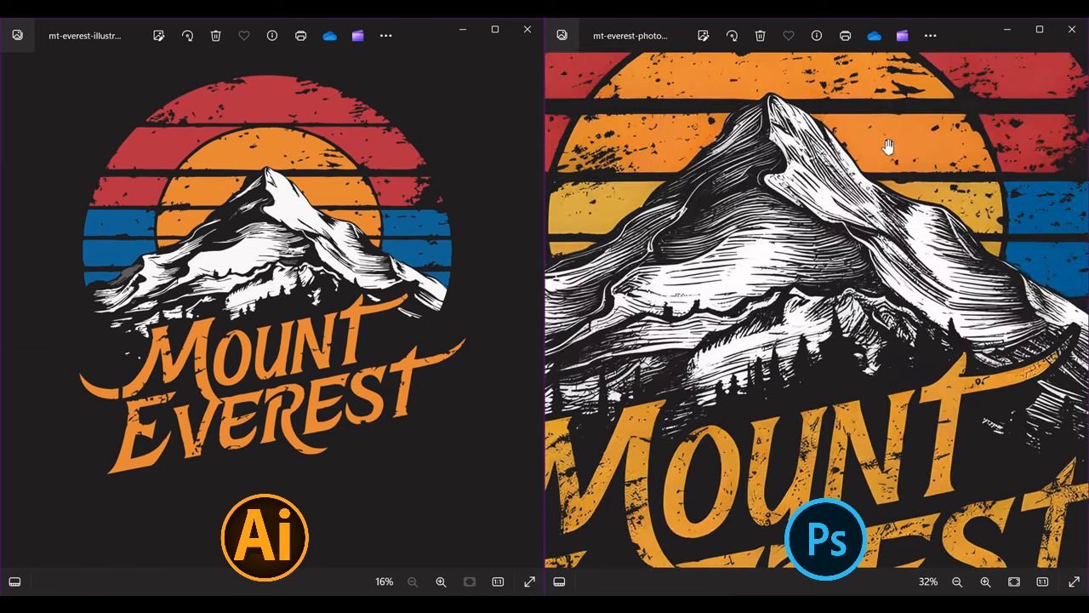
{"action": "left_click_drag", "start_coordinate": [888, 147], "coordinate": [927, 272]}
{"action": "scroll", "coordinate": [329, 174], "scroll_direction": "up", "scroll_amount": 4}
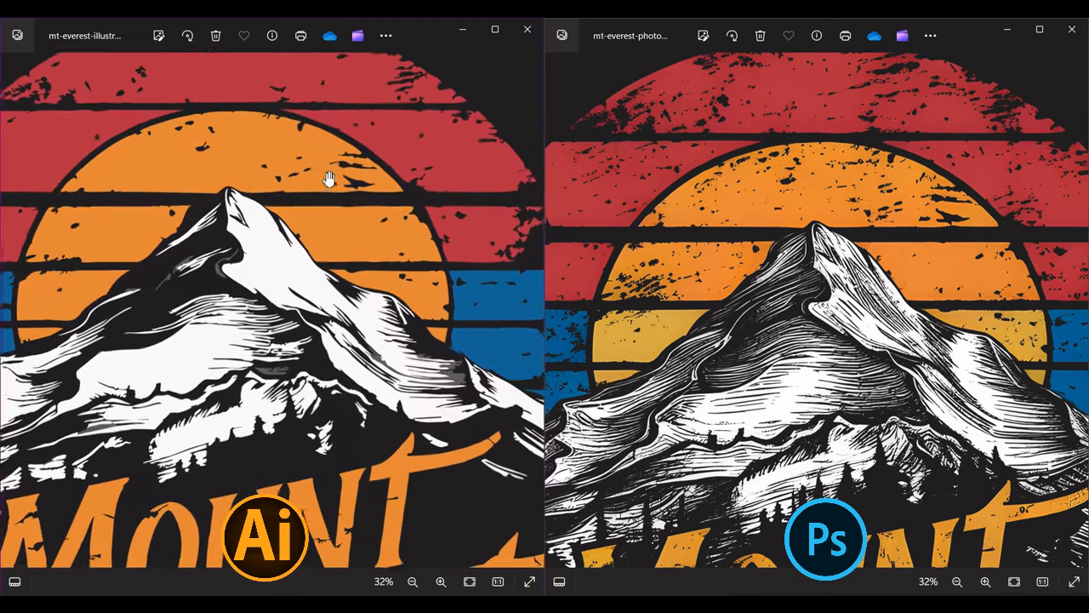
{"action": "scroll", "coordinate": [753, 270], "scroll_direction": "up", "scroll_amount": 3}
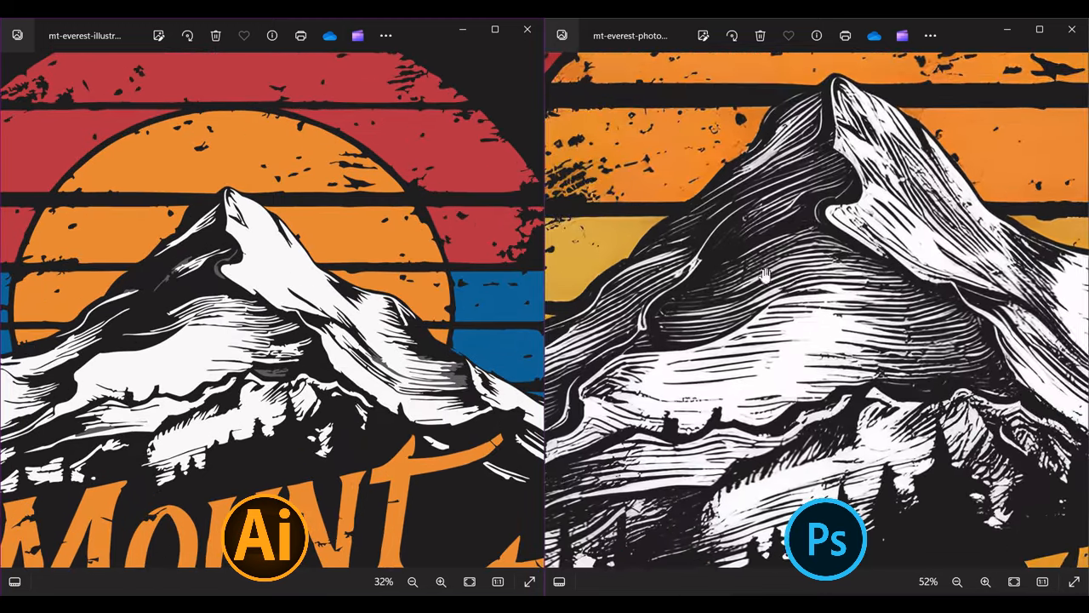
{"action": "scroll", "coordinate": [257, 305], "scroll_direction": "up", "scroll_amount": 3}
{"action": "scroll", "coordinate": [768, 248], "scroll_direction": "up", "scroll_amount": 3}
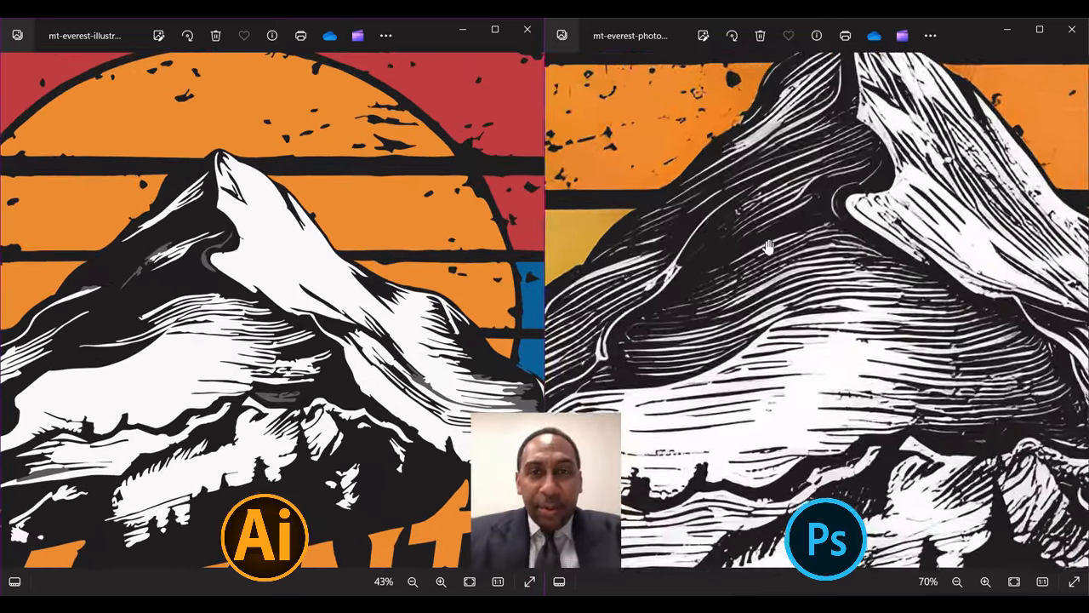
{"action": "scroll", "coordinate": [768, 248], "scroll_direction": "down", "scroll_amount": 4}
{"action": "scroll", "coordinate": [322, 287], "scroll_direction": "down", "scroll_amount": 3}
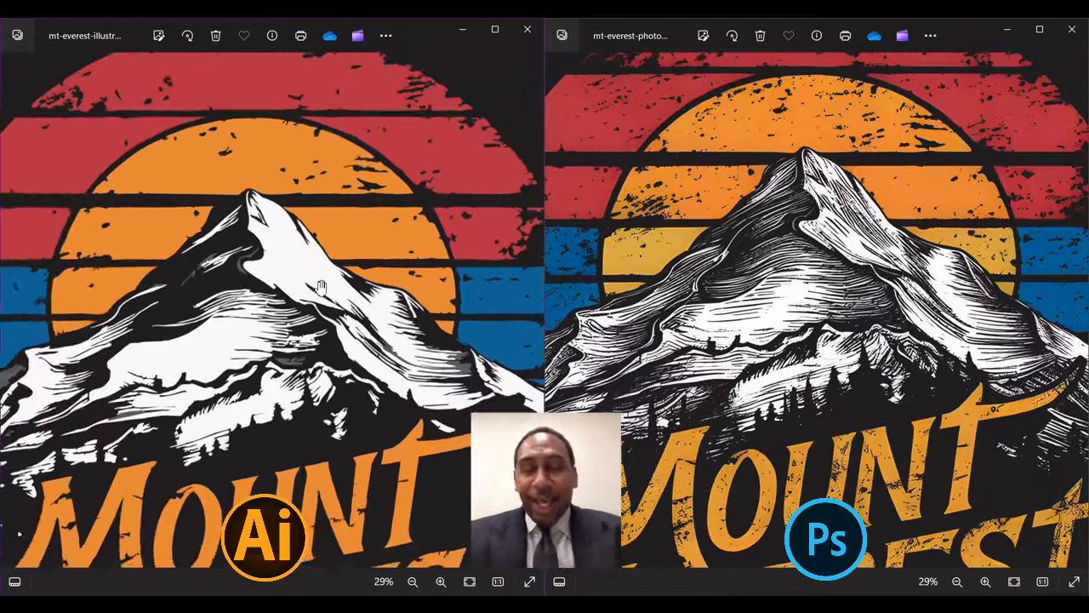
{"action": "scroll", "coordinate": [322, 286], "scroll_direction": "down", "scroll_amount": 4}
{"action": "scroll", "coordinate": [751, 271], "scroll_direction": "down", "scroll_amount": 3}
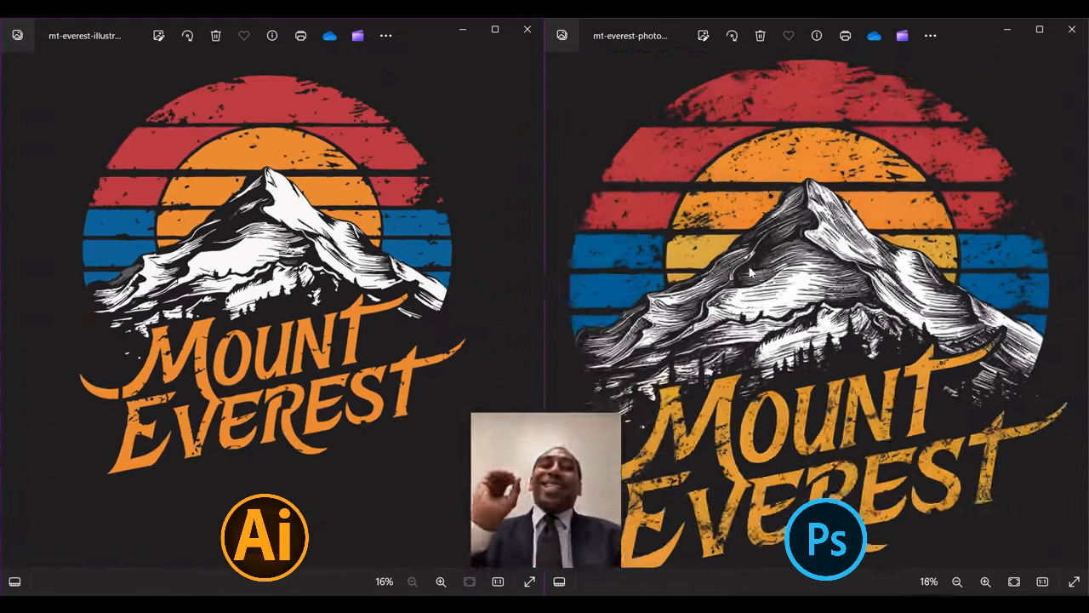
{"action": "scroll", "coordinate": [751, 271], "scroll_direction": "down", "scroll_amount": 1}
- Open the file info of the mt-everest-illustrator image and check its name and file size
{"action": "right_click", "coordinate": [431, 143]}
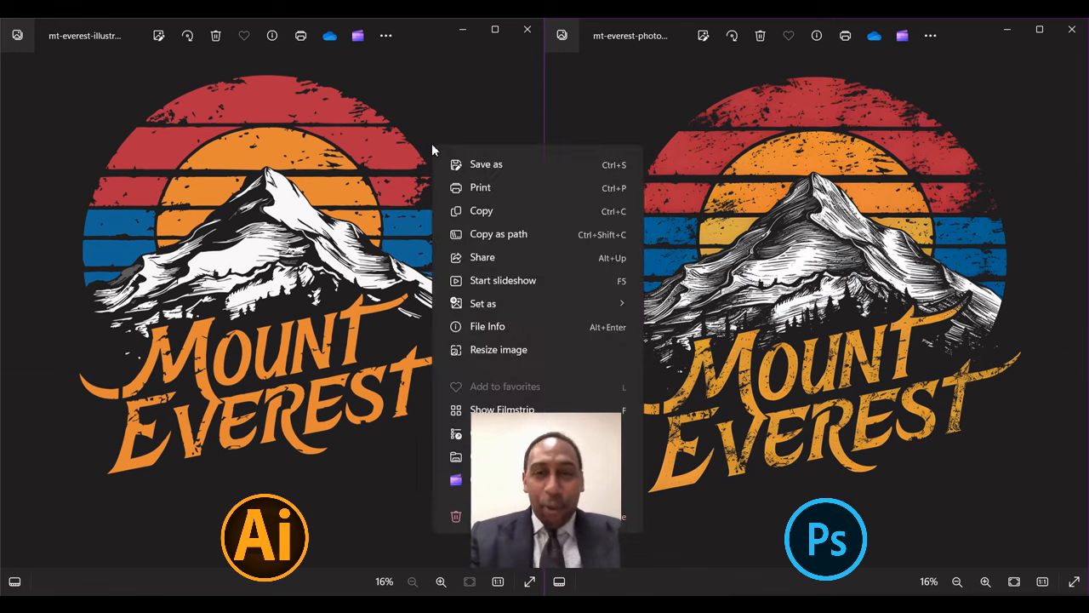
{"action": "left_click", "coordinate": [484, 328]}
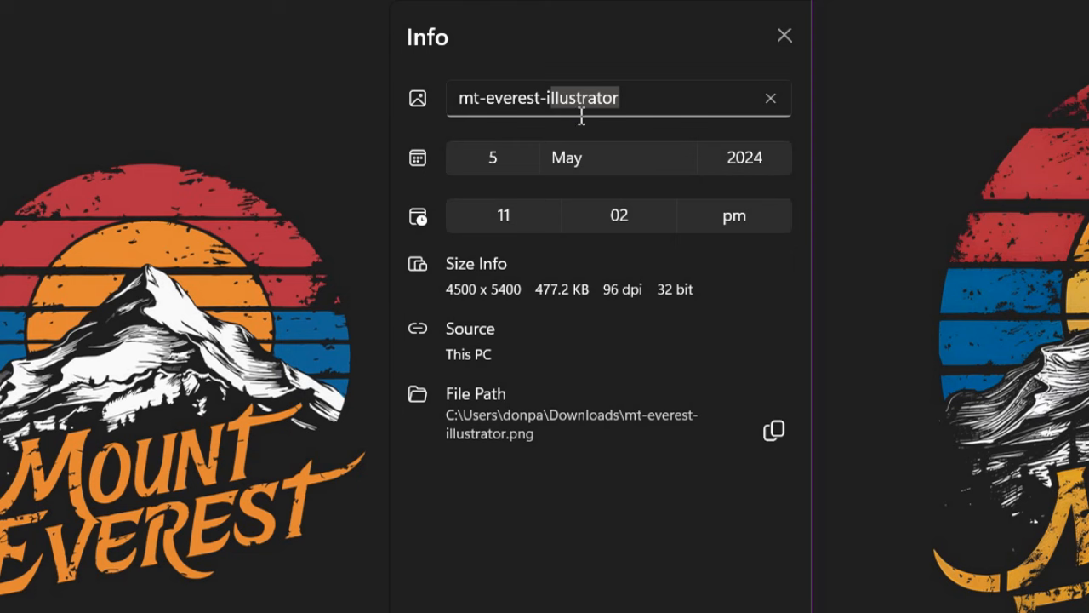
{"action": "left_click", "coordinate": [580, 97]}
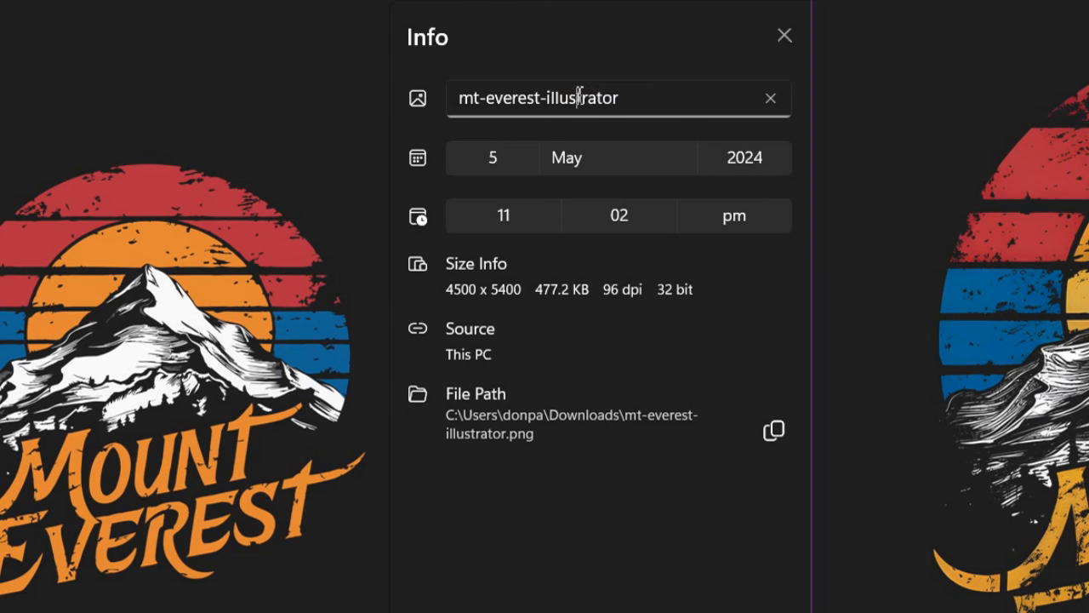
{"action": "key", "text": "ctrl+a"}
{"action": "left_click", "coordinate": [614, 107]}
{"action": "left_click_drag", "start_coordinate": [542, 289], "coordinate": [590, 290]}
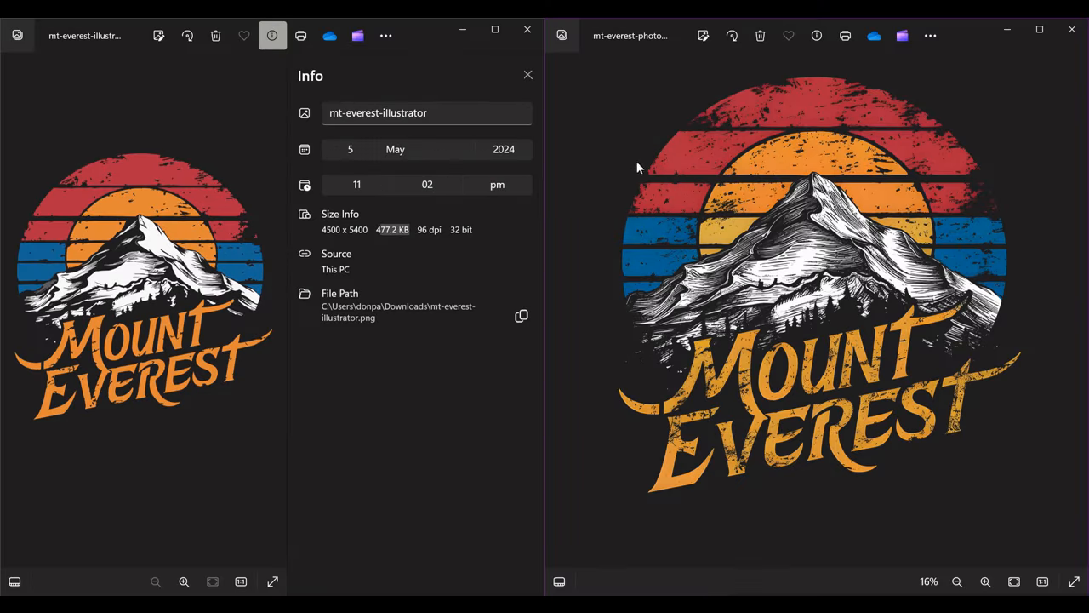
- Open the file info of the mt-everest-photoshop image and check its file size against the Illustrator version
{"action": "right_click", "coordinate": [598, 153]}
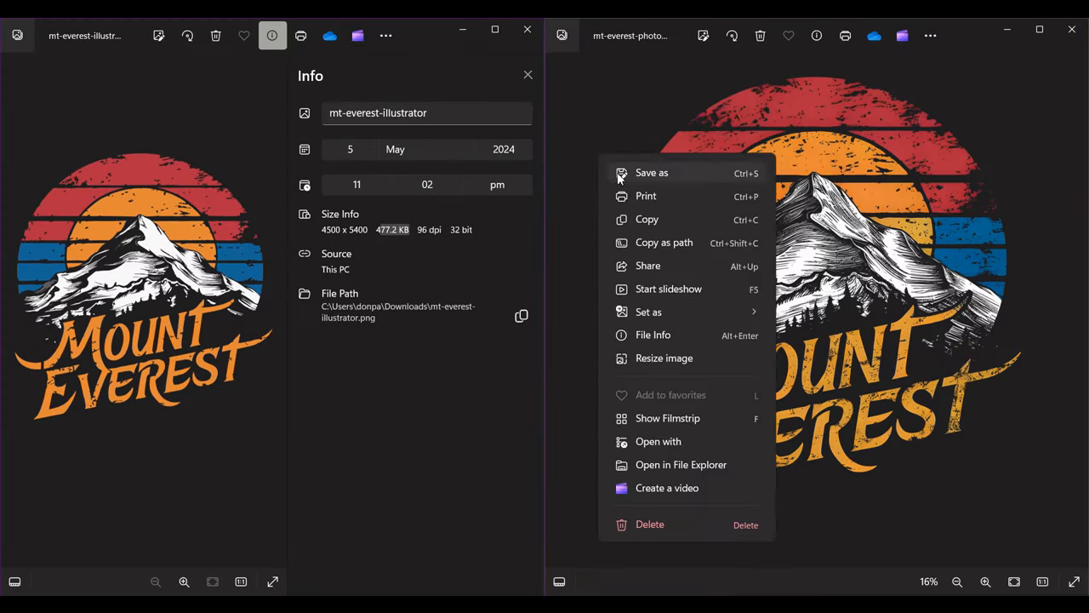
{"action": "left_click", "coordinate": [652, 334]}
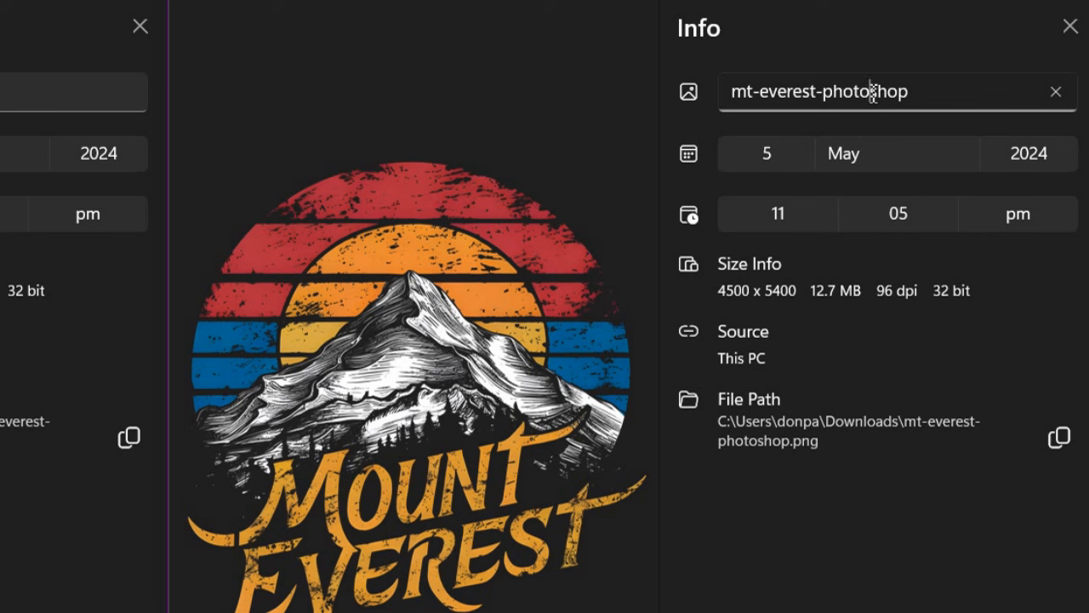
{"action": "double_click", "coordinate": [958, 114]}
{"action": "left_click", "coordinate": [834, 298]}
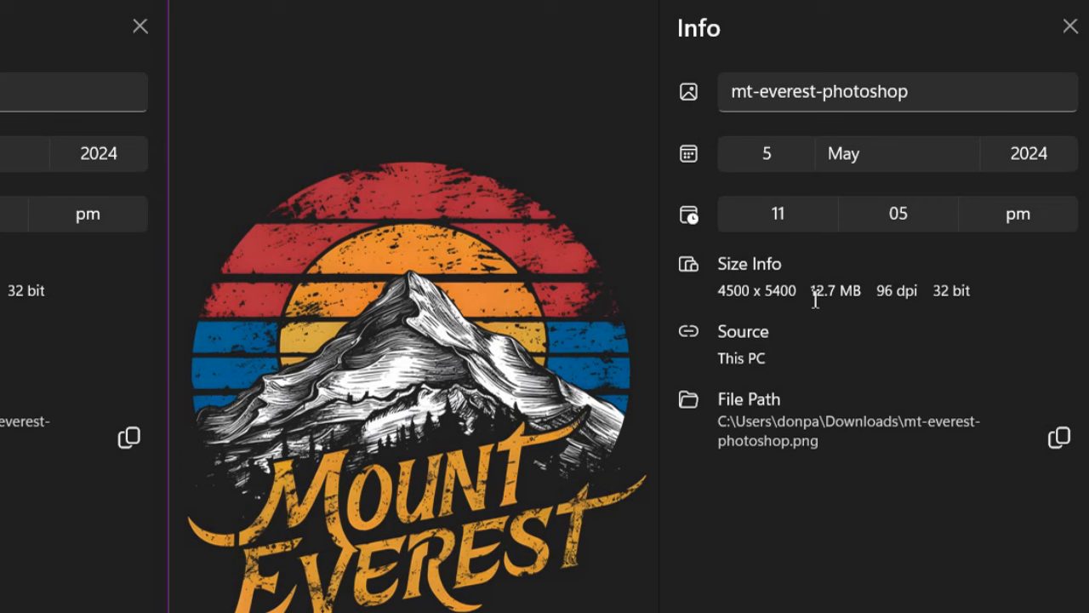
{"action": "left_click_drag", "start_coordinate": [815, 297], "coordinate": [859, 296]}
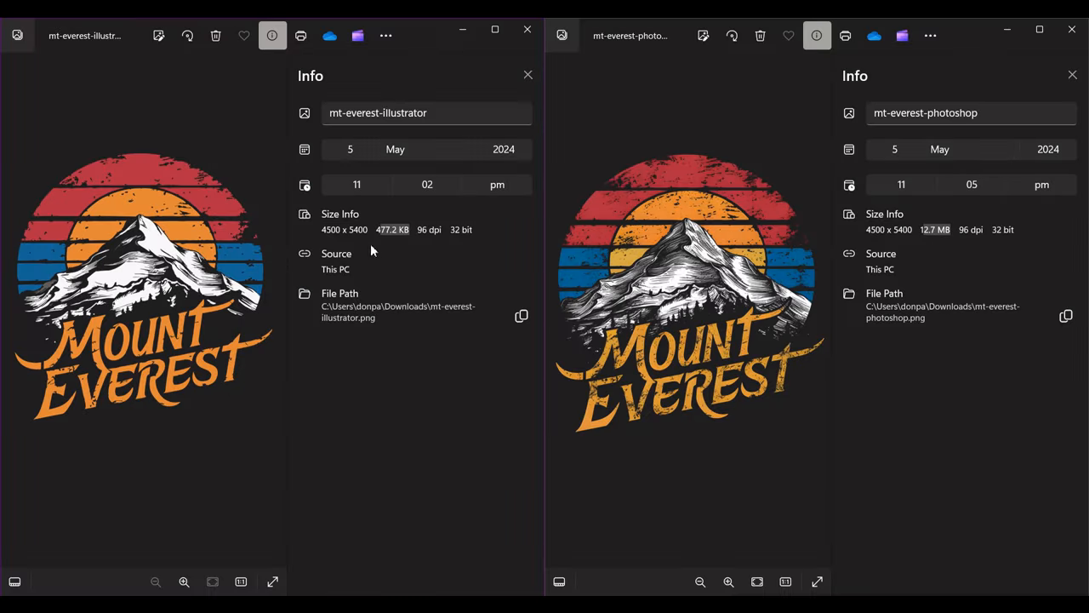
- Close the file info of both the Illustrator and the Photoshop image
{"action": "left_click", "coordinate": [376, 236]}
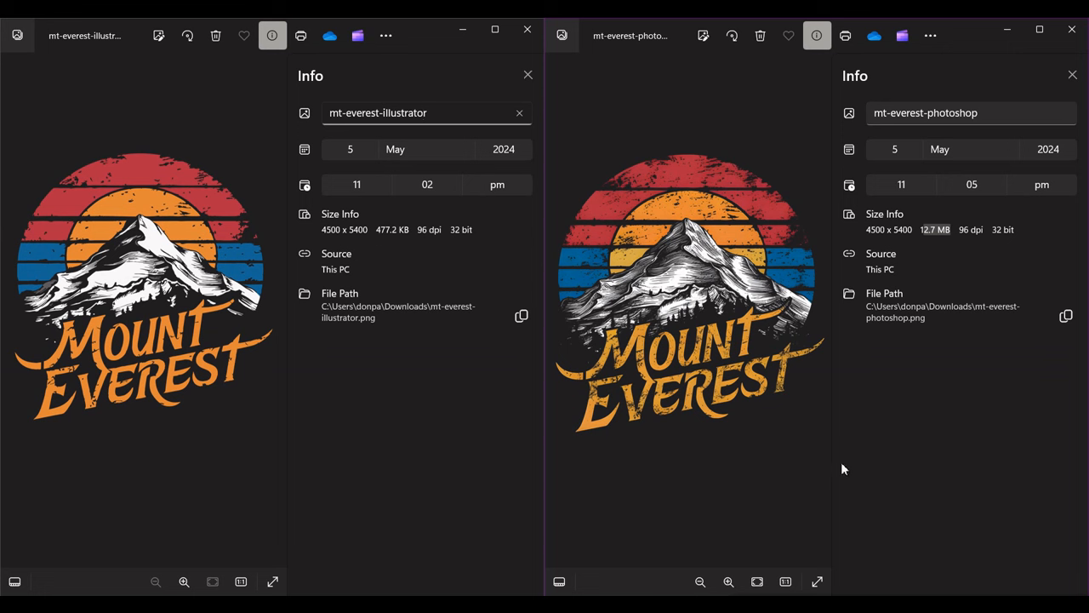
{"action": "left_click", "coordinate": [528, 75]}
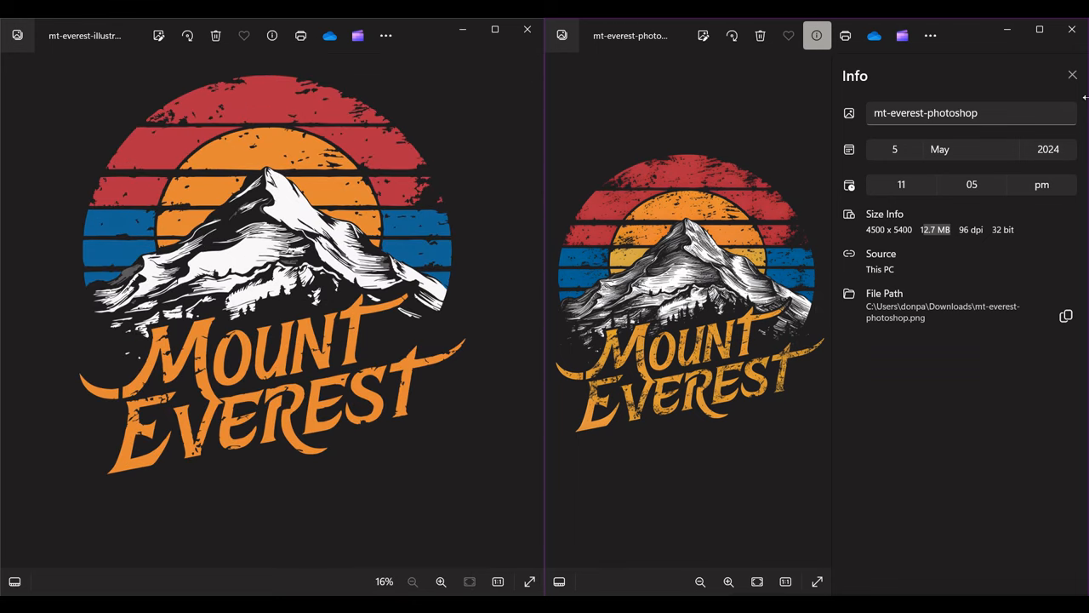
{"action": "left_click", "coordinate": [1072, 75]}
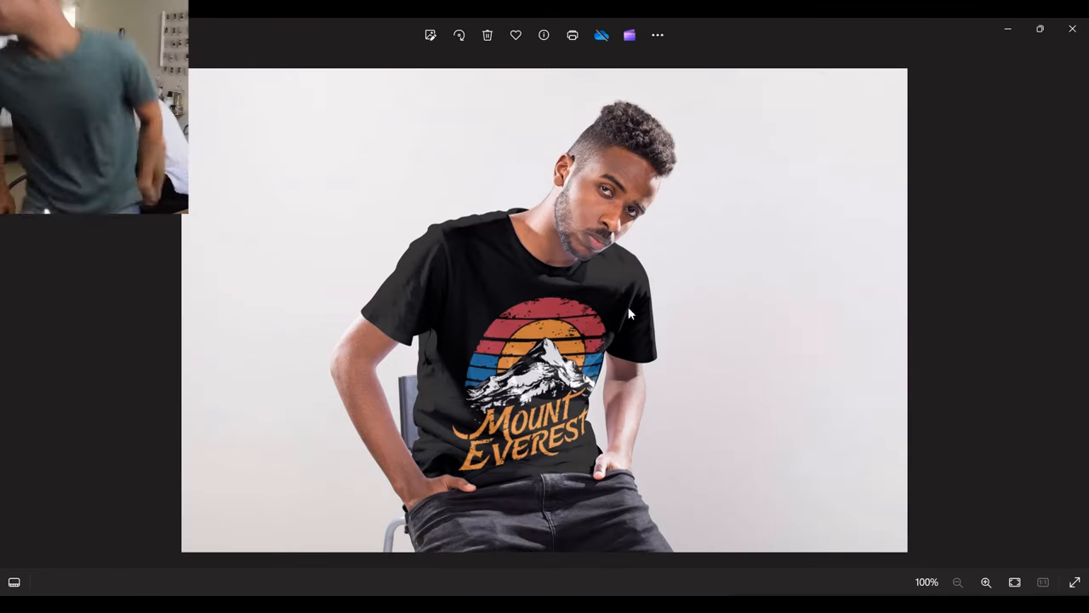
- Examine the Mount Everest print on the black T-shirt mockup photo up close and at full view
{"action": "scroll", "coordinate": [638, 281], "scroll_direction": "up", "scroll_amount": 6}
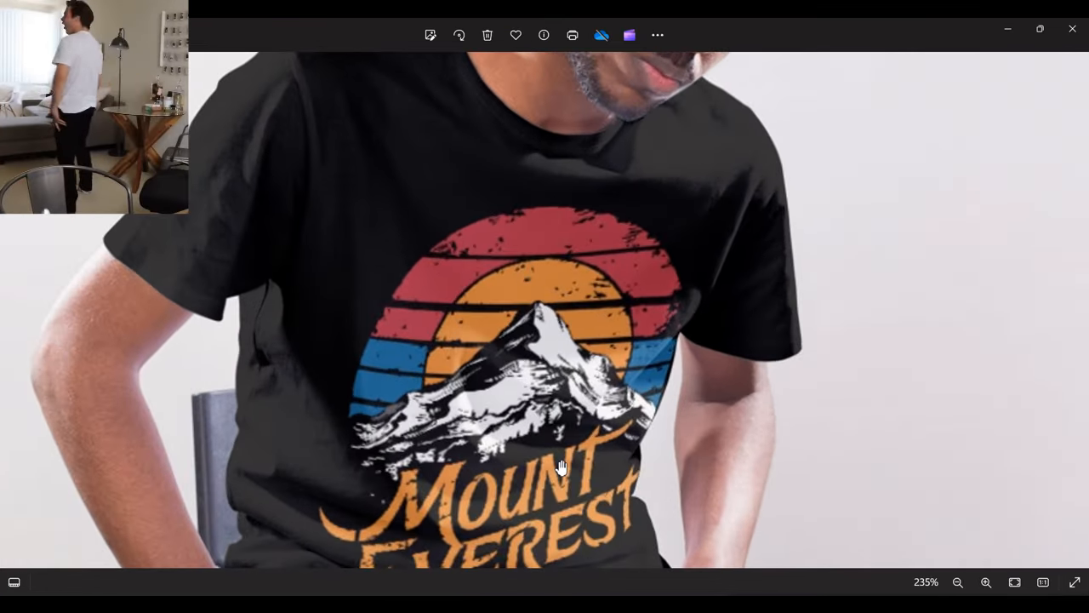
{"action": "scroll", "coordinate": [570, 441], "scroll_direction": "down", "scroll_amount": 2}
{"action": "scroll", "coordinate": [596, 324], "scroll_direction": "down", "scroll_amount": 4}
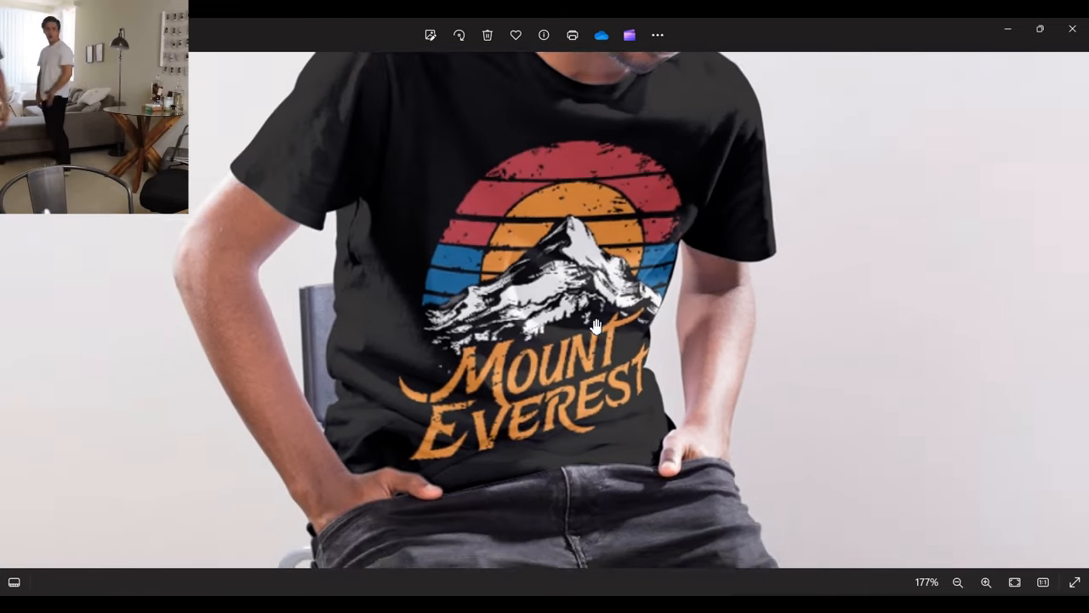
{"action": "scroll", "coordinate": [703, 326], "scroll_direction": "down", "scroll_amount": 2}
{"action": "scroll", "coordinate": [715, 326], "scroll_direction": "up", "scroll_amount": 3}
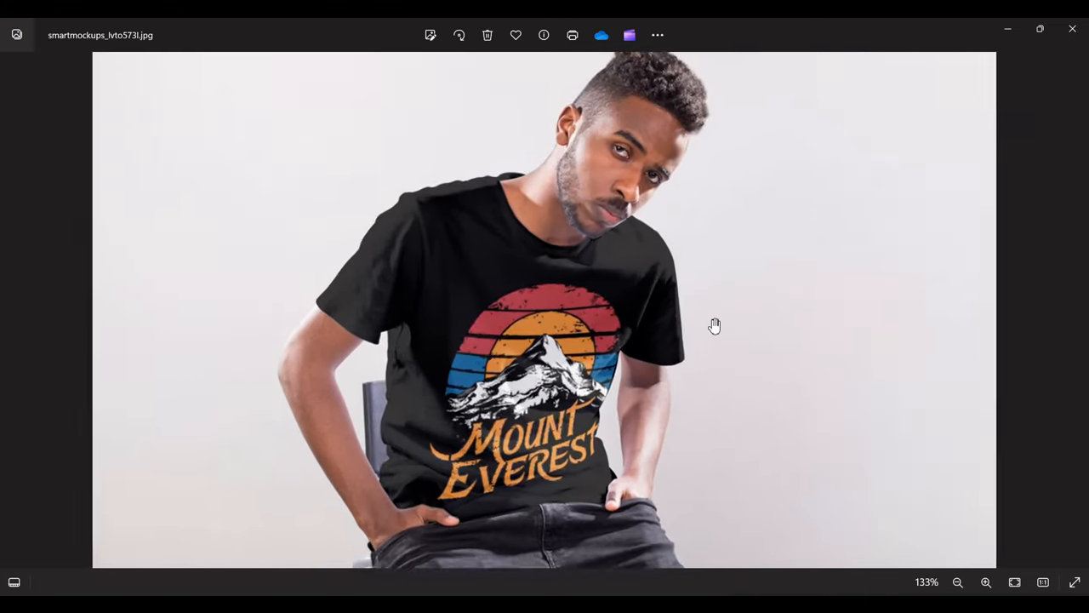
{"action": "scroll", "coordinate": [715, 326], "scroll_direction": "down", "scroll_amount": 3}
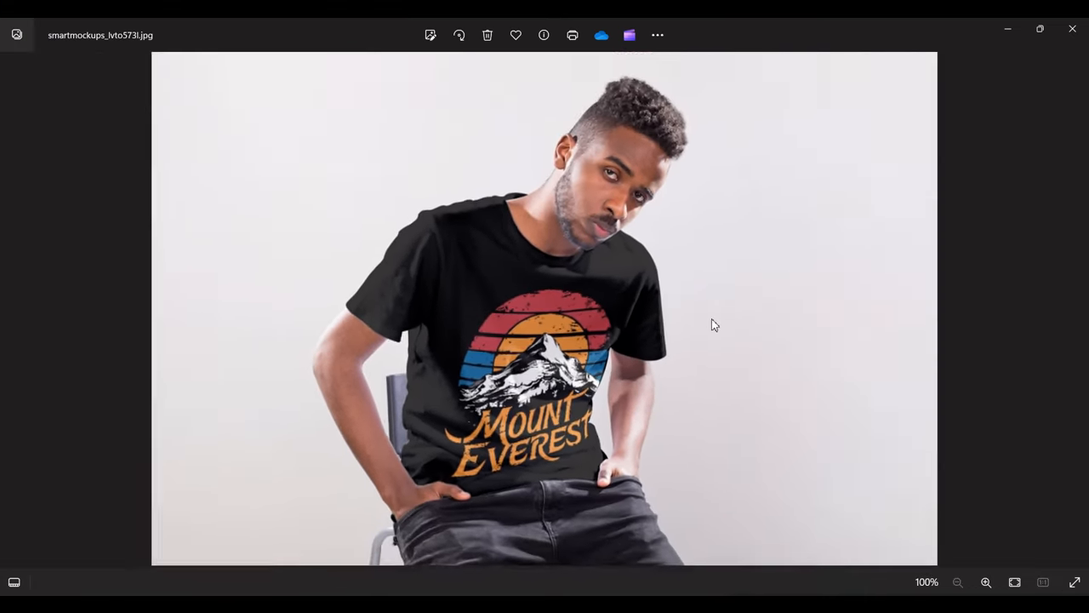